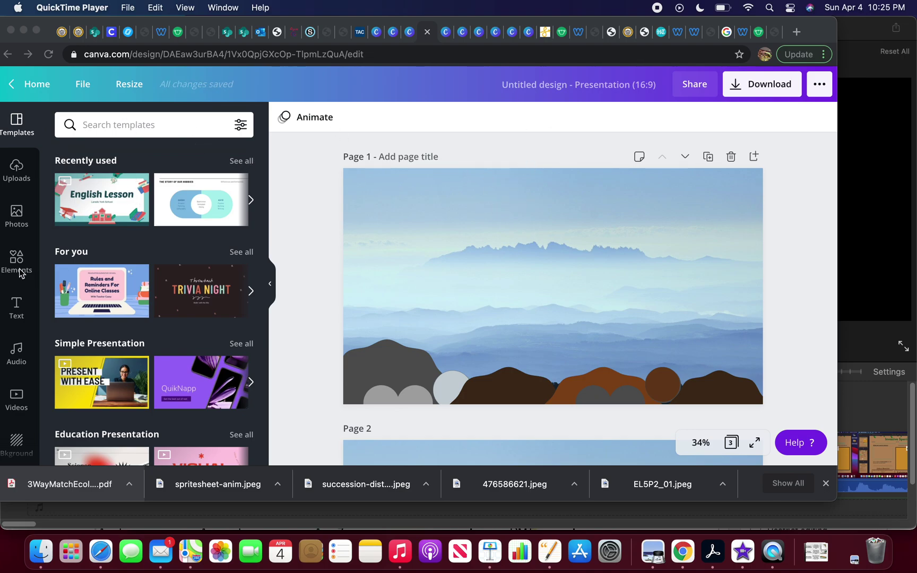
# Step: Look through the Text, Apps and Background panels, then open the Elements library
pyautogui.click(16, 306)
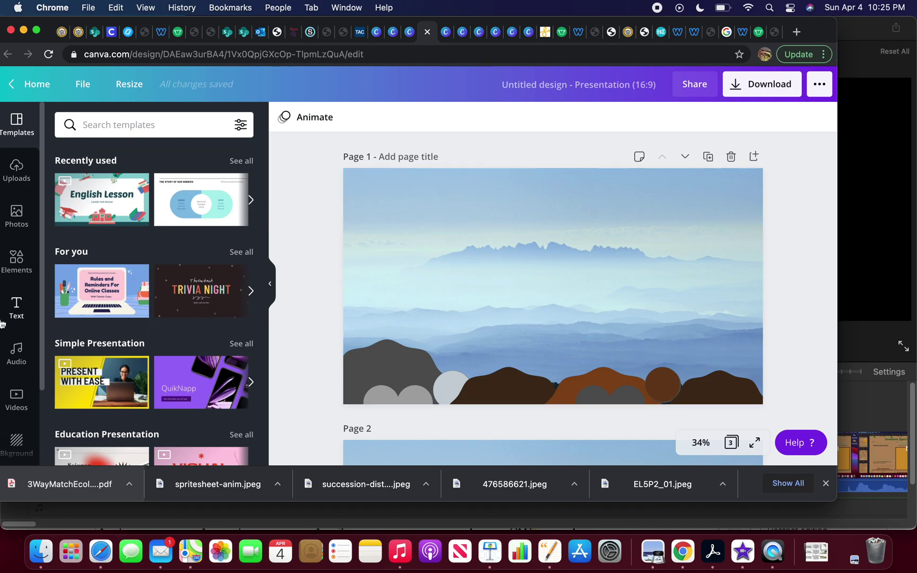
pyautogui.click(18, 317)
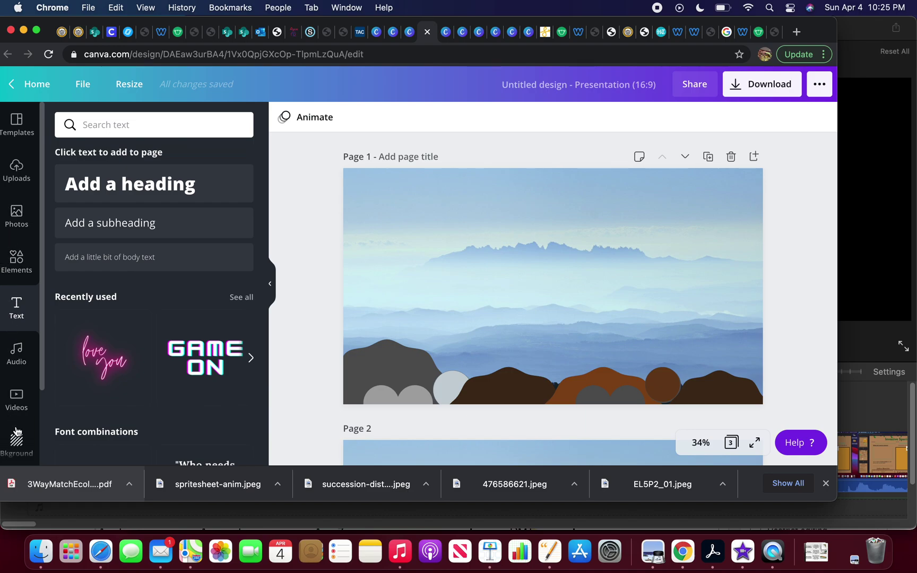
pyautogui.scroll(-2, 17, 431)
pyautogui.scroll(-2, 16, 432)
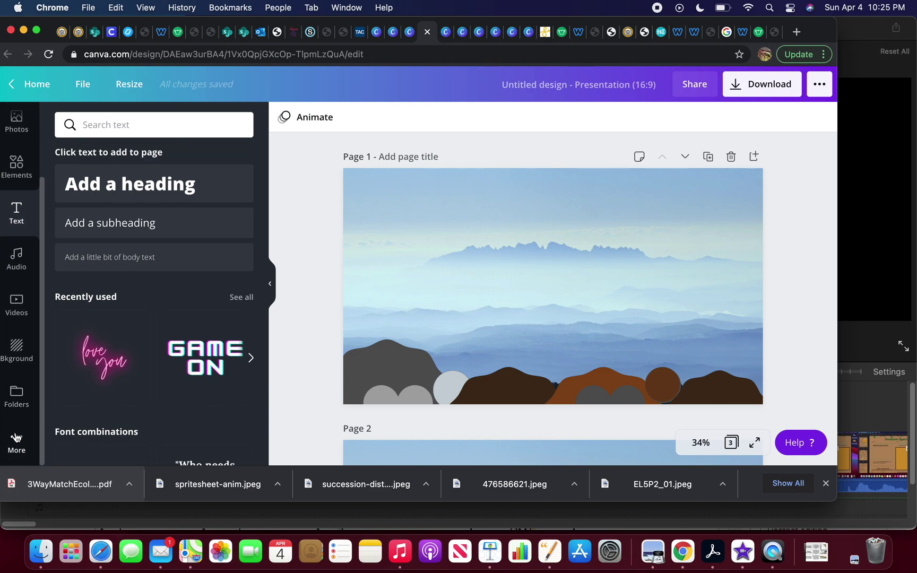
pyautogui.click(16, 432)
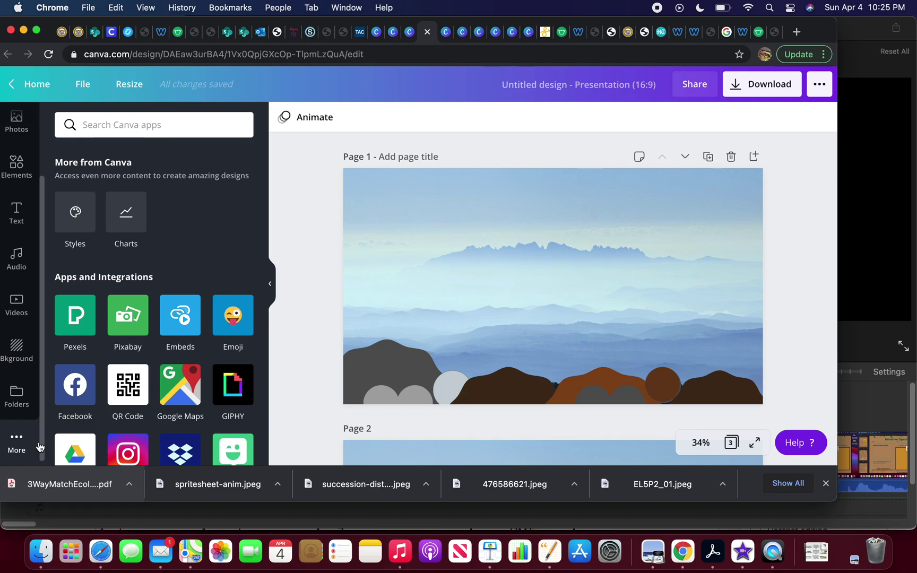
pyautogui.click(17, 348)
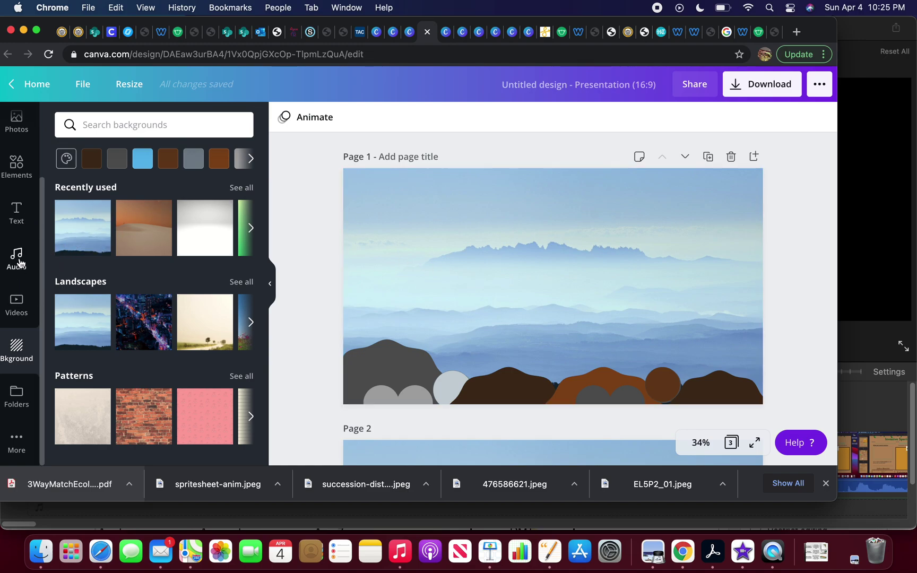
pyautogui.click(18, 169)
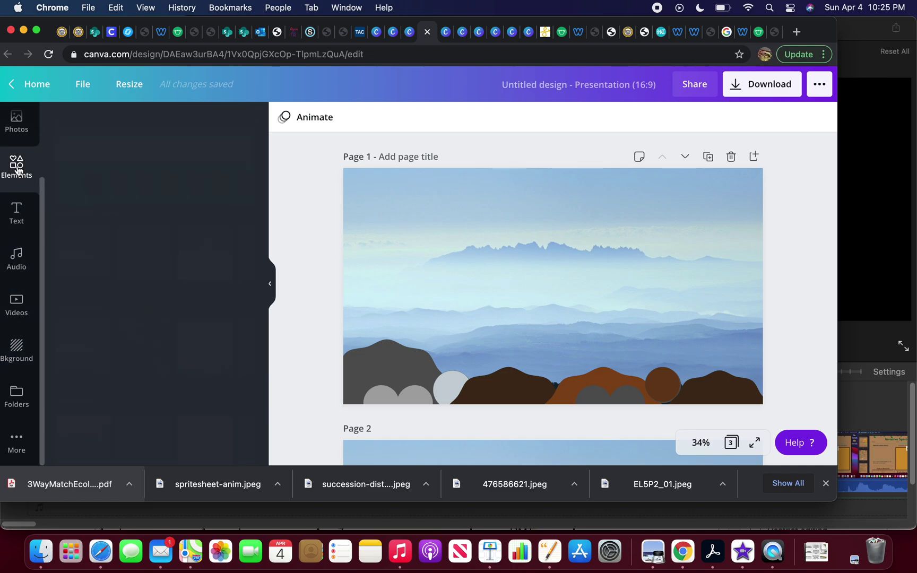
# Step: Show the basic Shapes and group the cluster of rock shapes below page 1
pyautogui.click(75, 159)
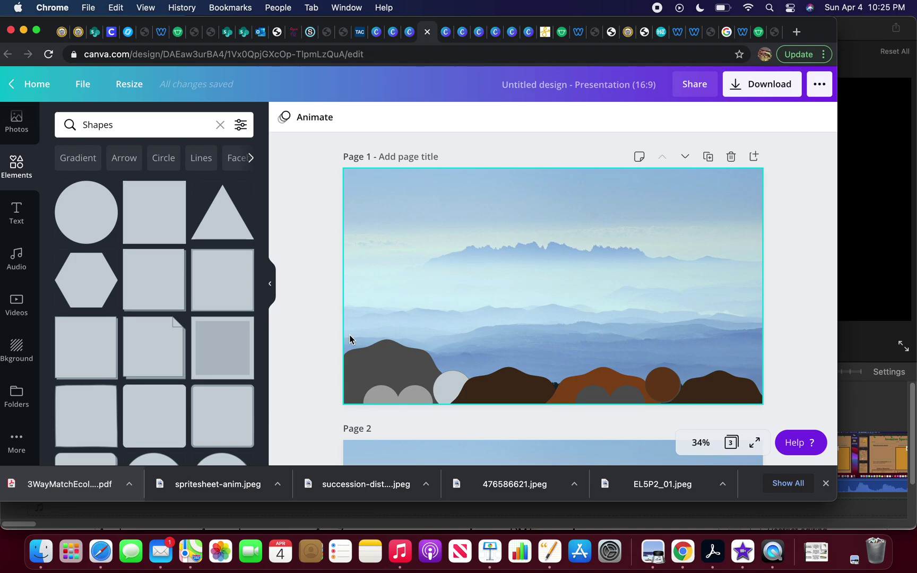
pyautogui.click(382, 366)
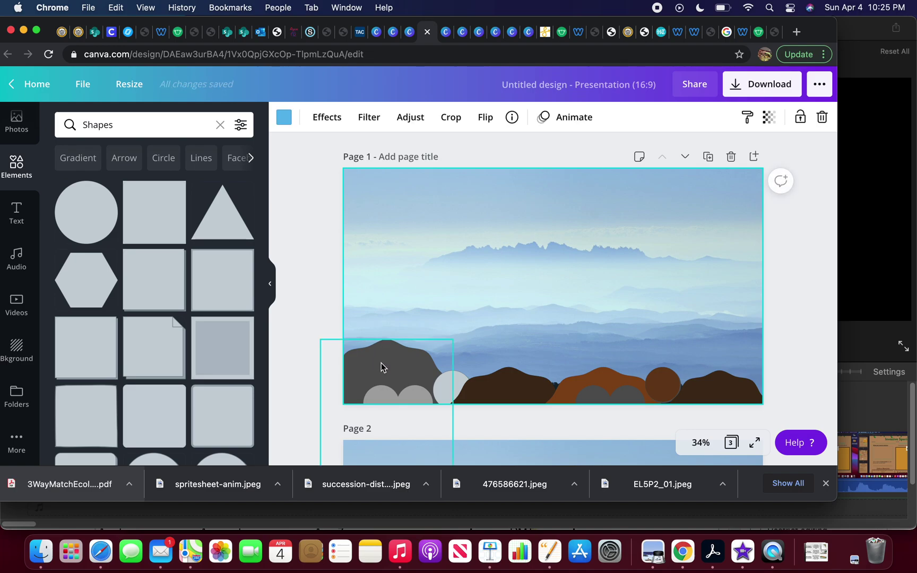
pyautogui.click(361, 319)
pyautogui.moveTo(361, 320); pyautogui.dragTo(526, 410)
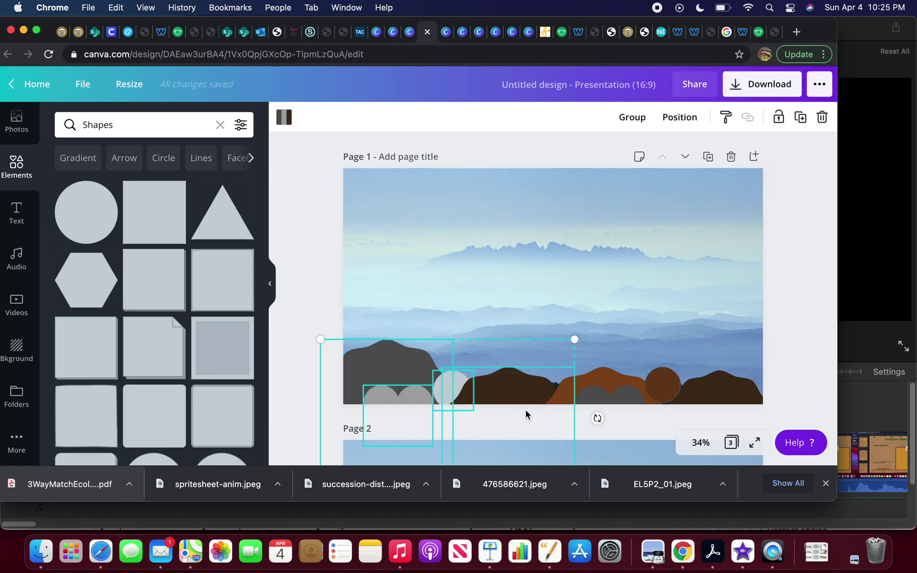
pyautogui.click(628, 119)
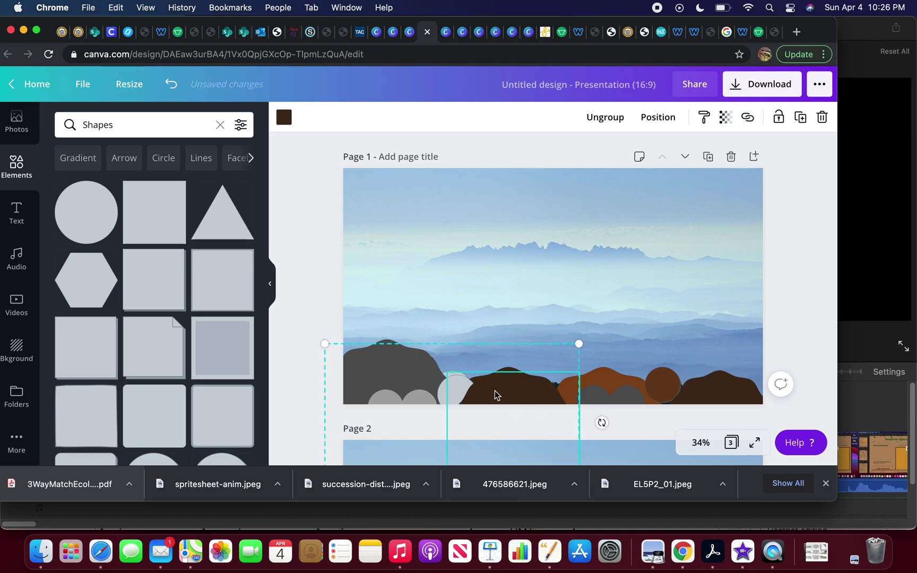
# Step: Move the rock group onto page 1's bottom right, ungroup it, and nudge the rocks into place
pyautogui.moveTo(495, 391); pyautogui.dragTo(664, 366)
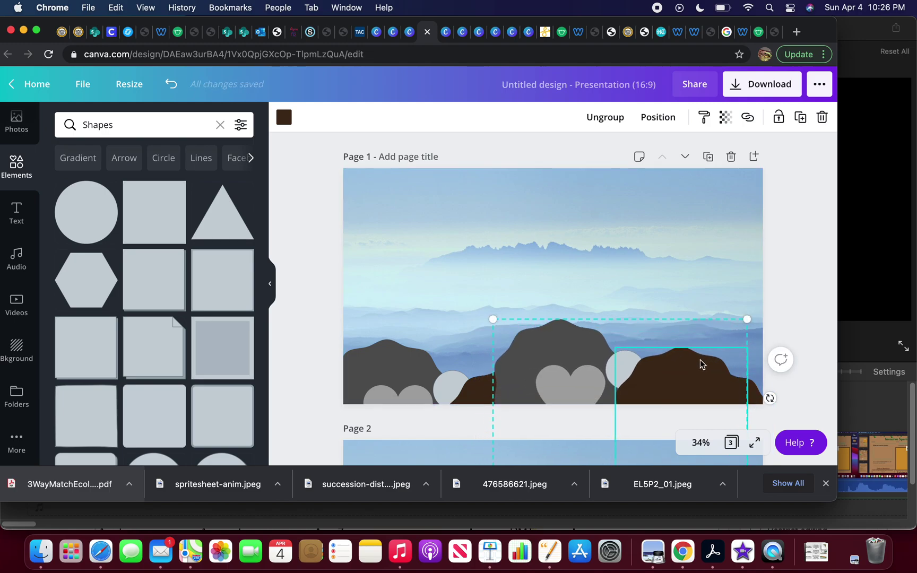
pyautogui.click(541, 354)
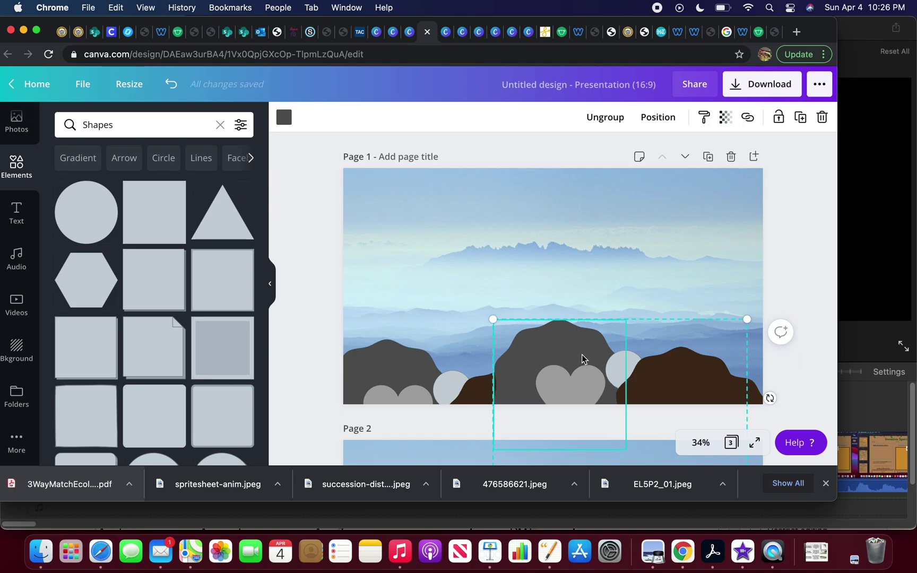
pyautogui.click(496, 305)
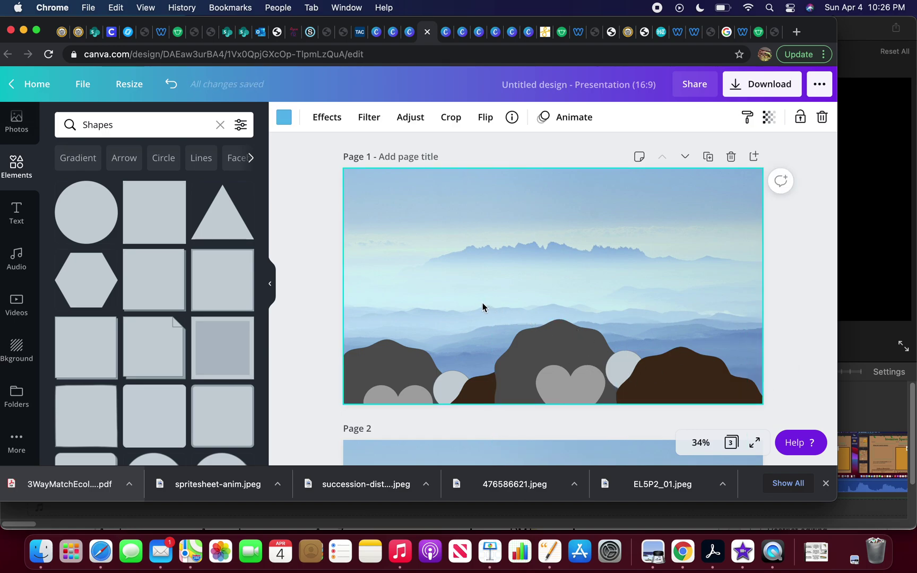
pyautogui.click(502, 332)
pyautogui.click(605, 117)
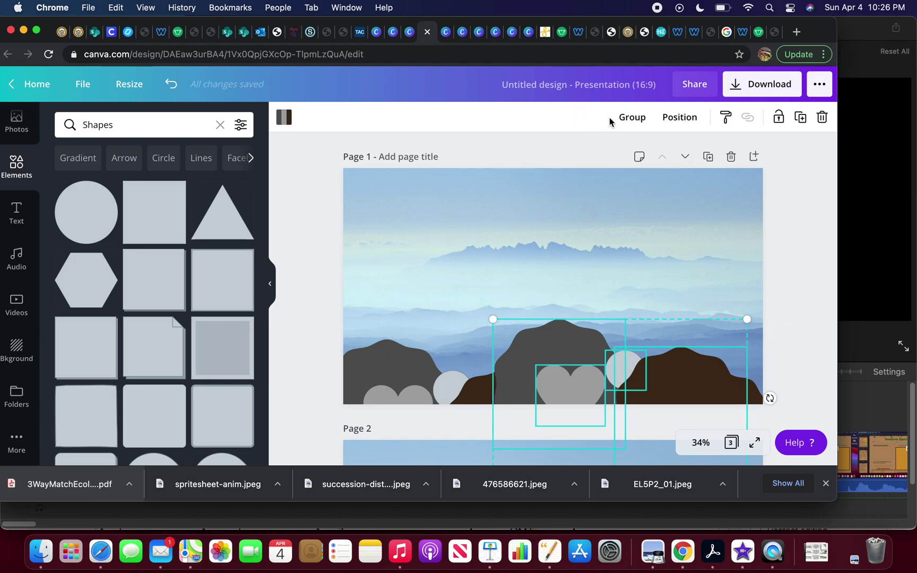
pyautogui.moveTo(566, 387); pyautogui.dragTo(563, 409)
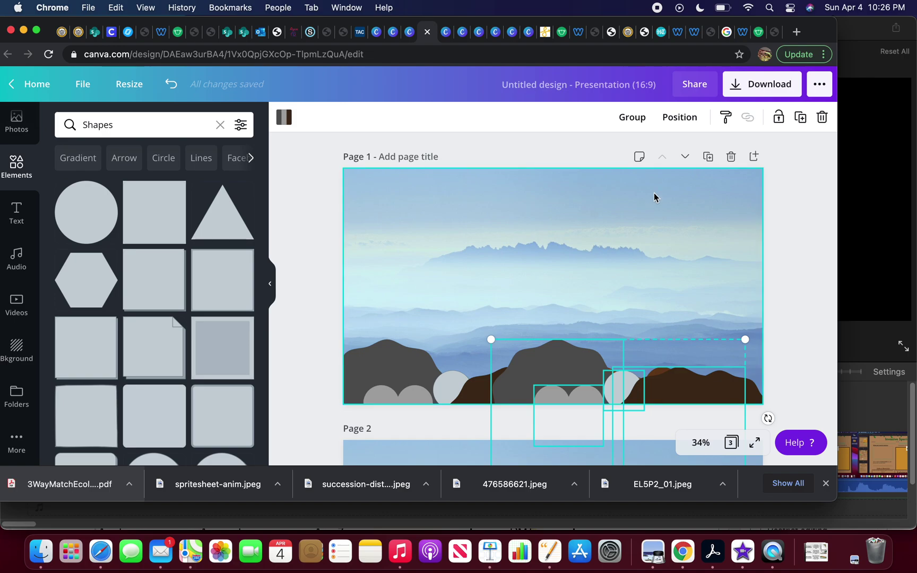
# Step: Bring the light grey pebble in front of the brown mountain and place it at the second rock's foot
pyautogui.click(632, 279)
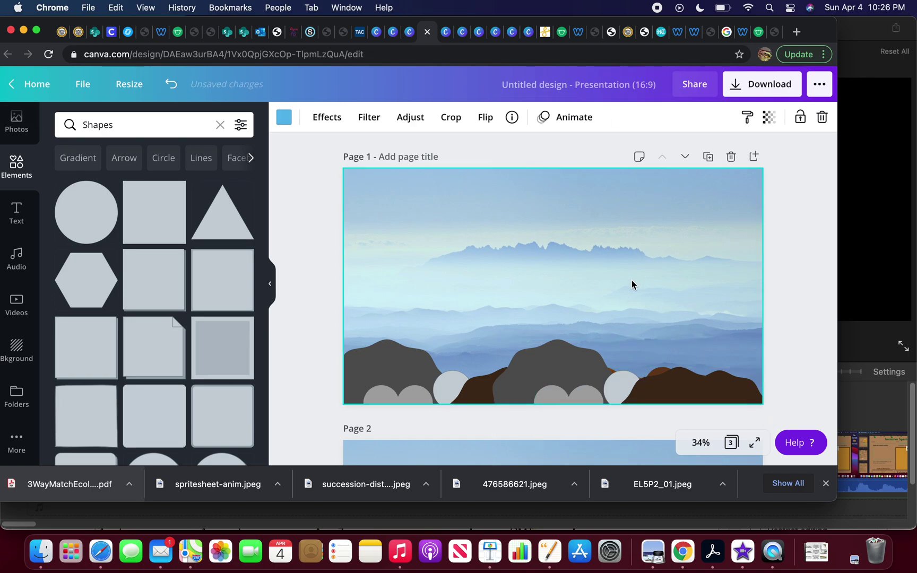
pyautogui.click(624, 393)
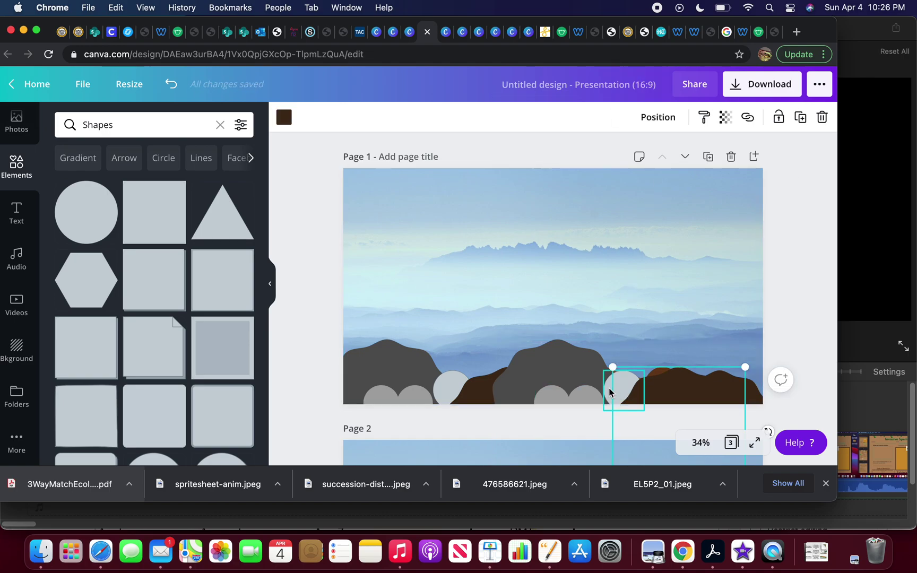
pyautogui.moveTo(611, 393)
pyautogui.mouseDown()
pyautogui.moveTo(586, 395)
pyautogui.moveTo(604, 392)
pyautogui.mouseUp()
pyautogui.click(616, 390)
pyautogui.click(606, 392)
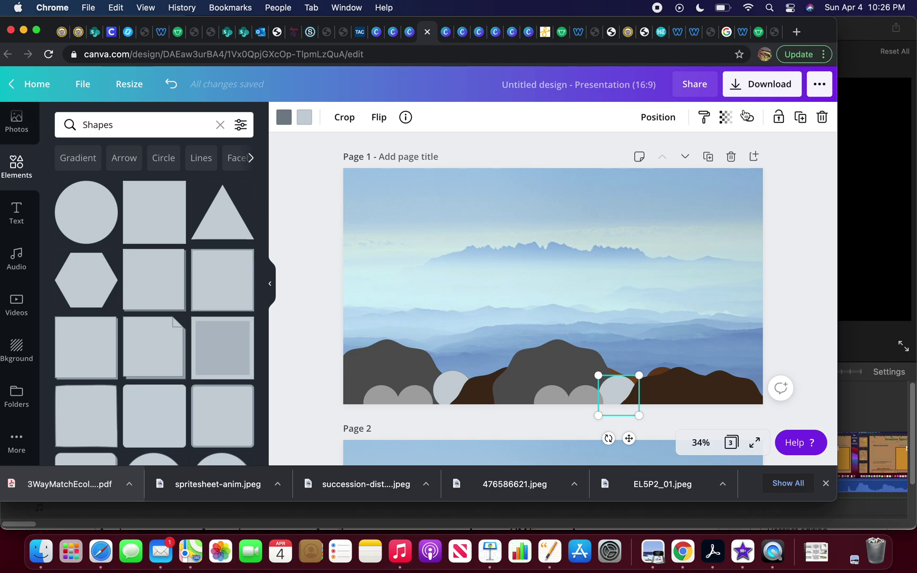
pyautogui.click(666, 117)
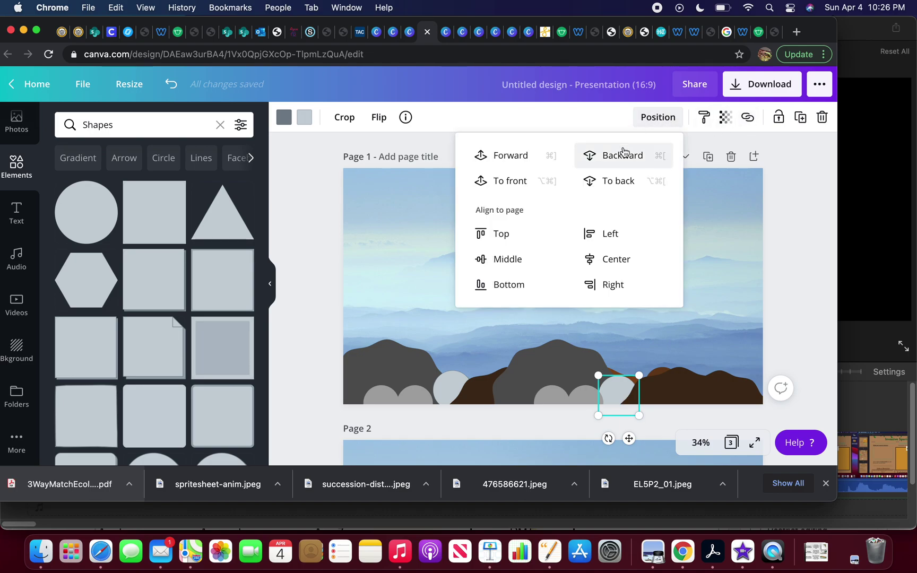
pyautogui.click(521, 156)
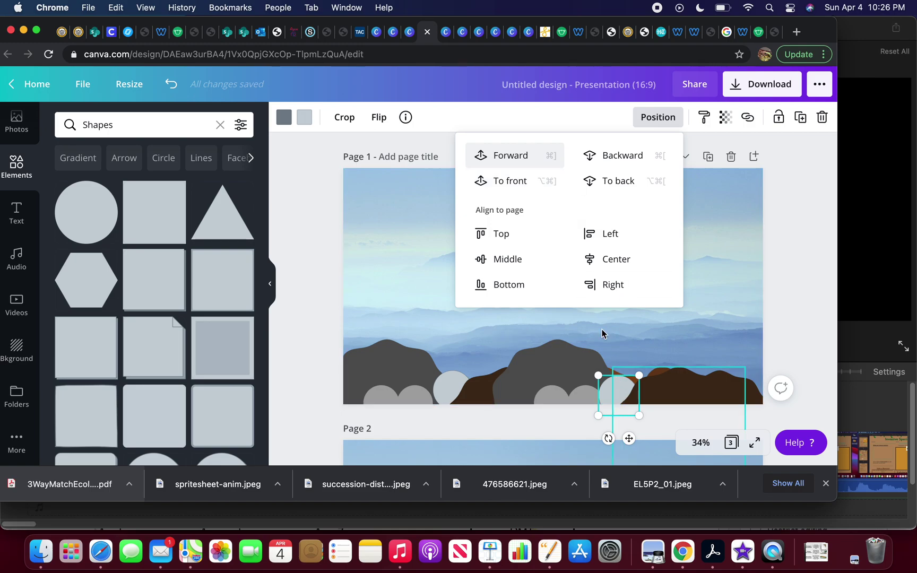
pyautogui.click(516, 157)
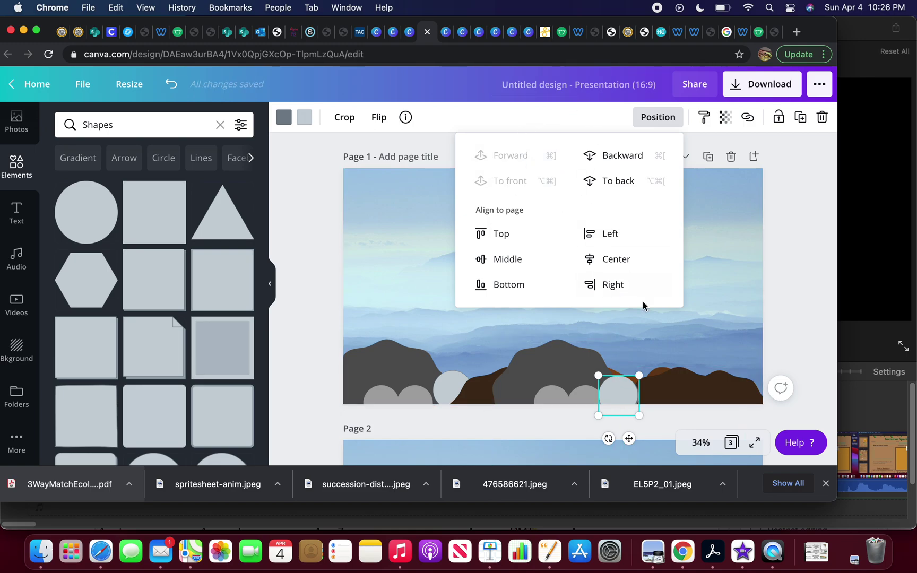
pyautogui.moveTo(616, 390); pyautogui.dragTo(645, 401)
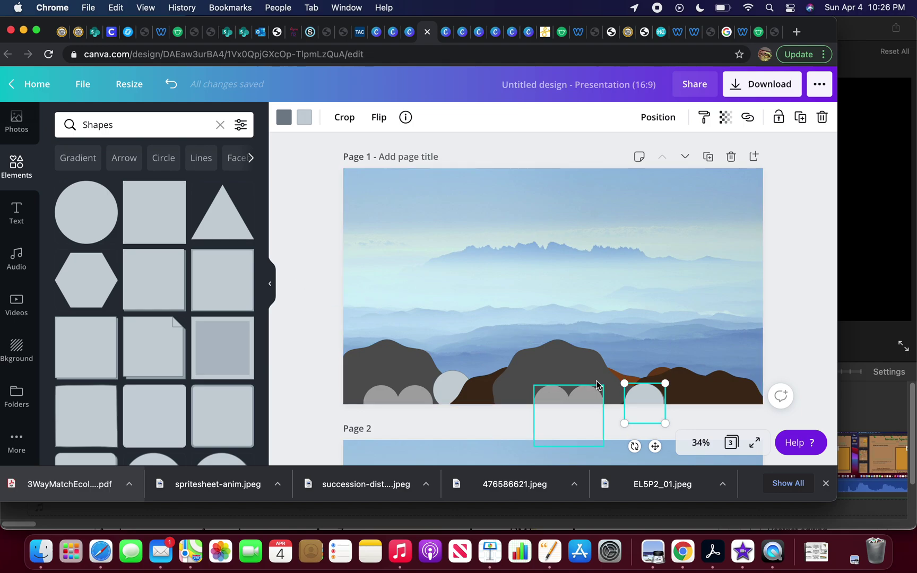
pyautogui.moveTo(640, 400); pyautogui.dragTo(566, 400)
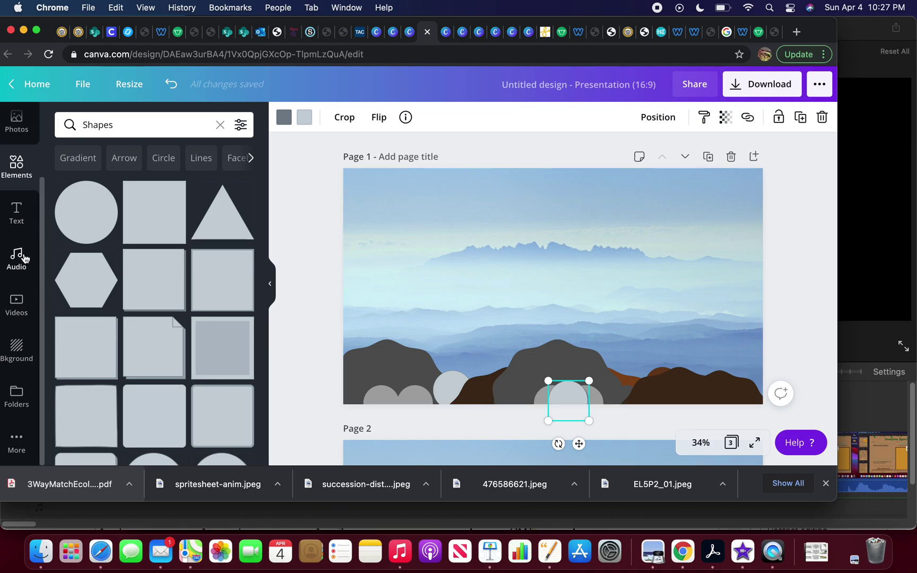
# Step: Add a 'Primary Succession' subheading and move it to page 1's top-left corner
pyautogui.click(17, 211)
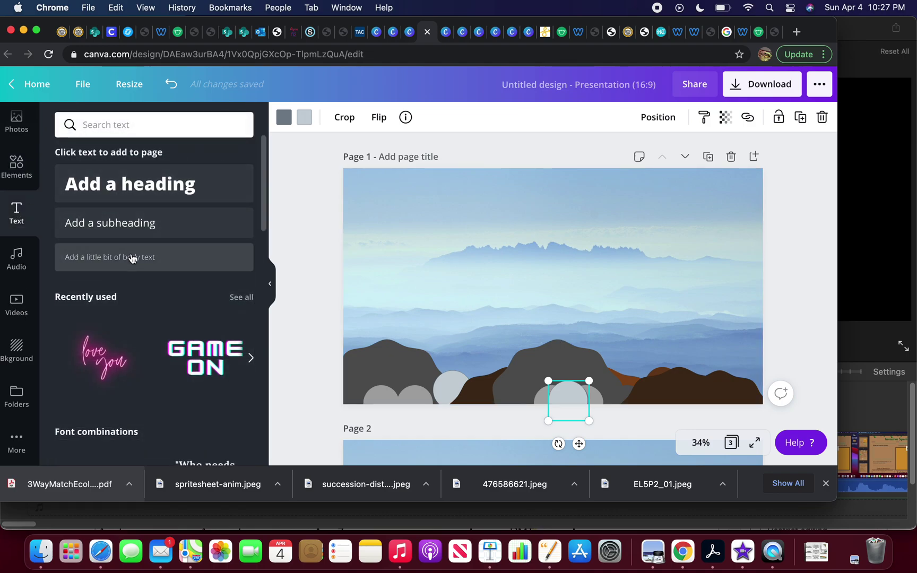
pyautogui.click(143, 223)
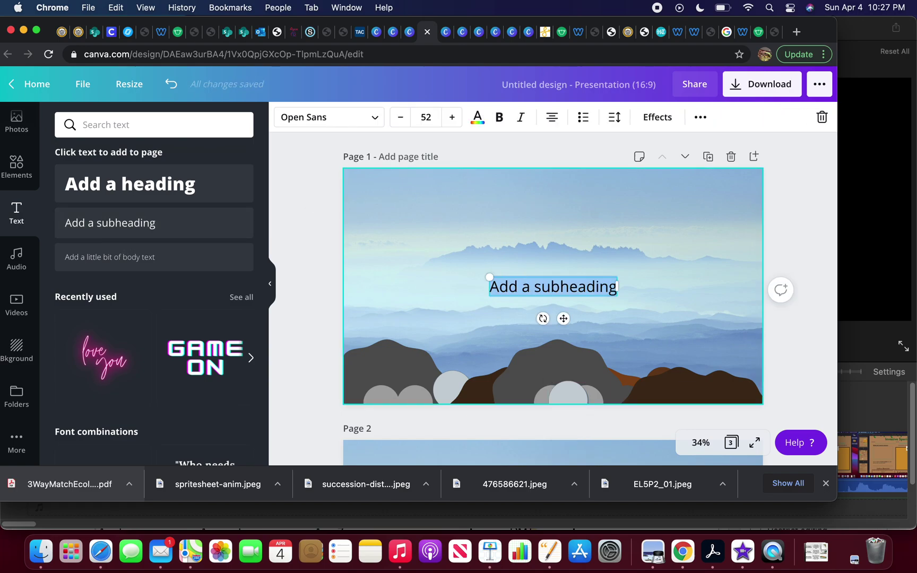
pyautogui.write('Prima')
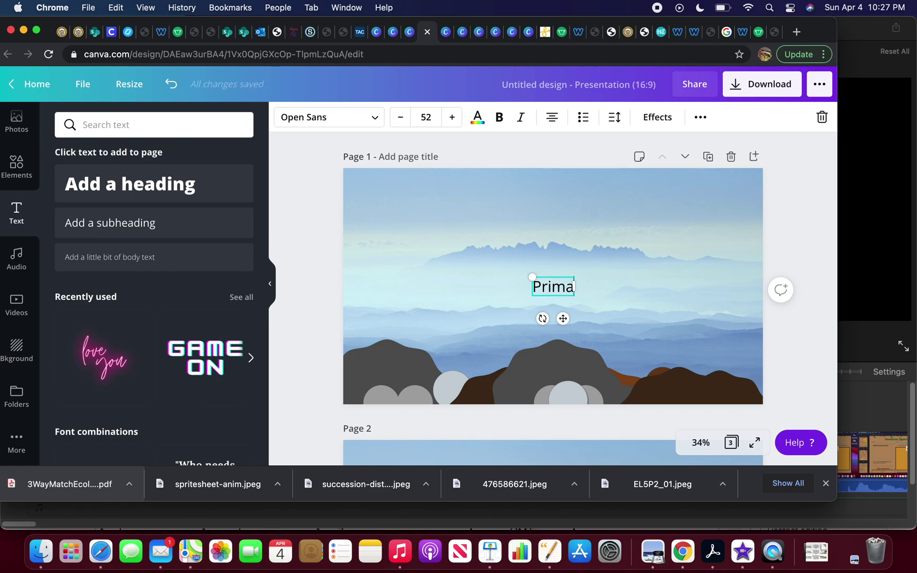
pyautogui.write('ry Succ')
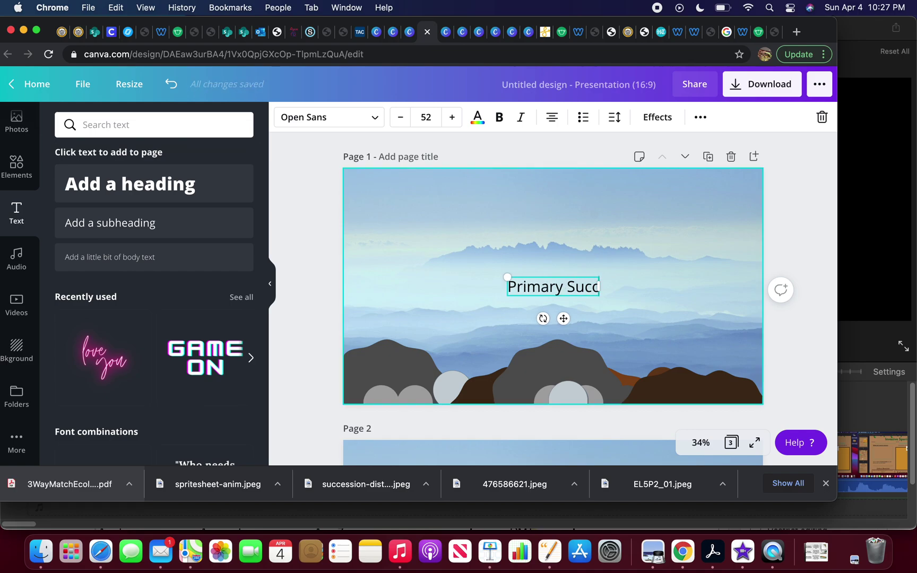
pyautogui.write('ession')
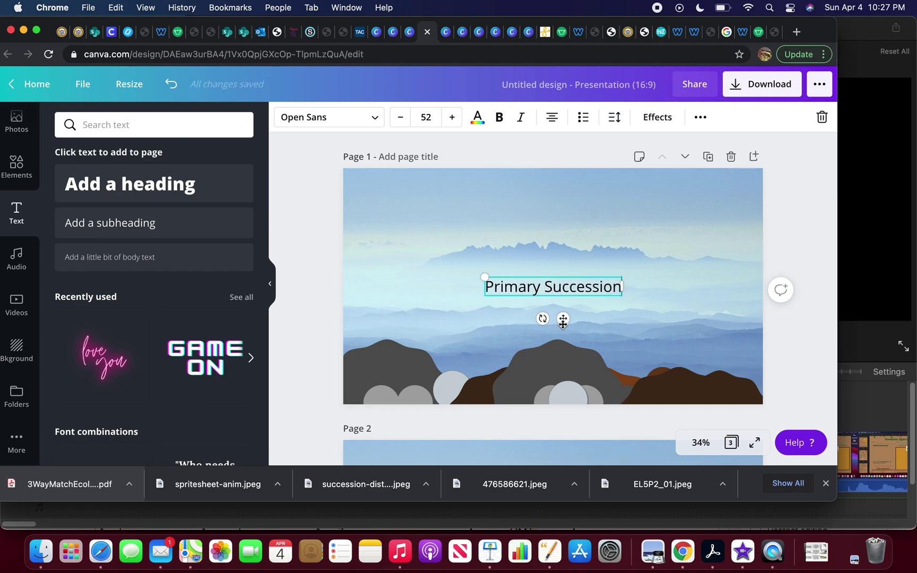
pyautogui.moveTo(549, 293); pyautogui.dragTo(438, 221)
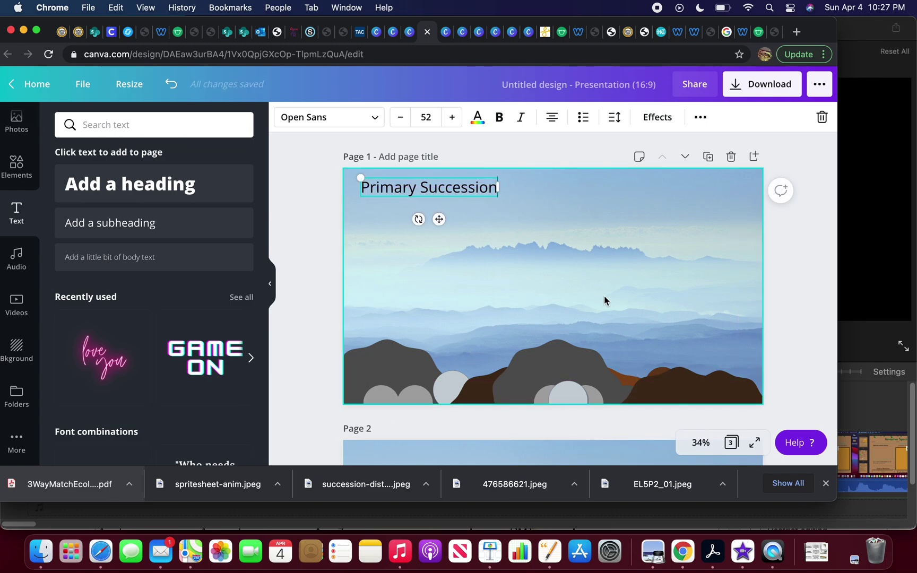
# Step: Duplicate page 1 so page 2 repeats the titled rock scene
pyautogui.click(709, 157)
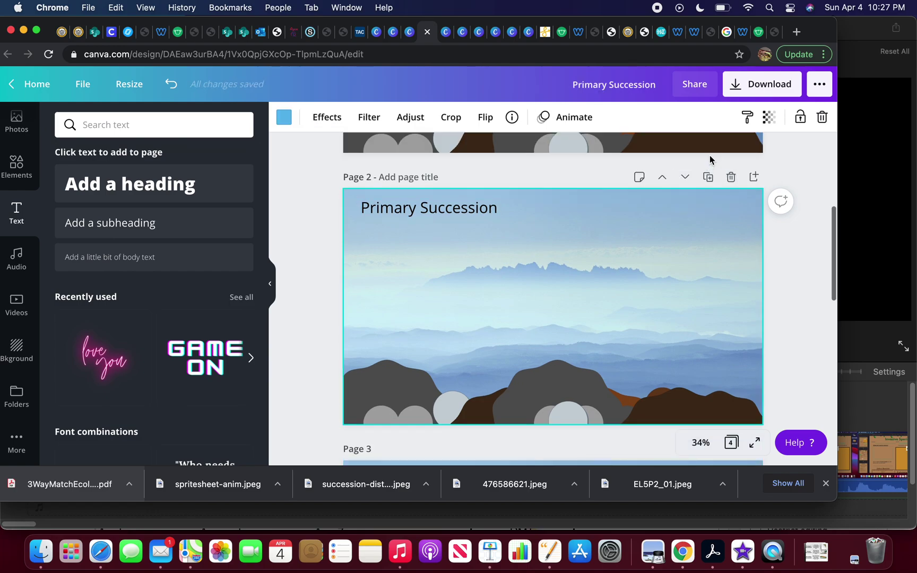
pyautogui.scroll(2, 645, 299)
pyautogui.scroll(-2, 646, 299)
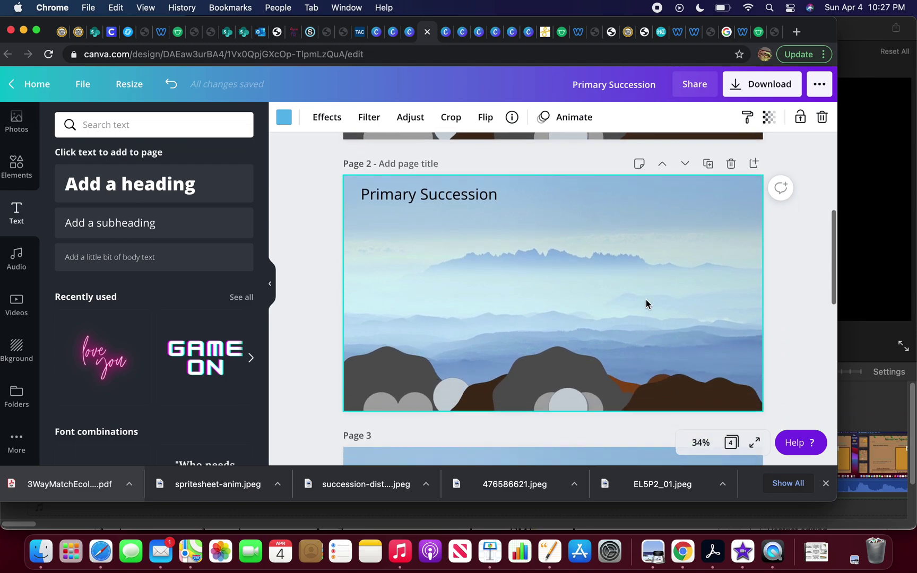
pyautogui.scroll(2, 646, 300)
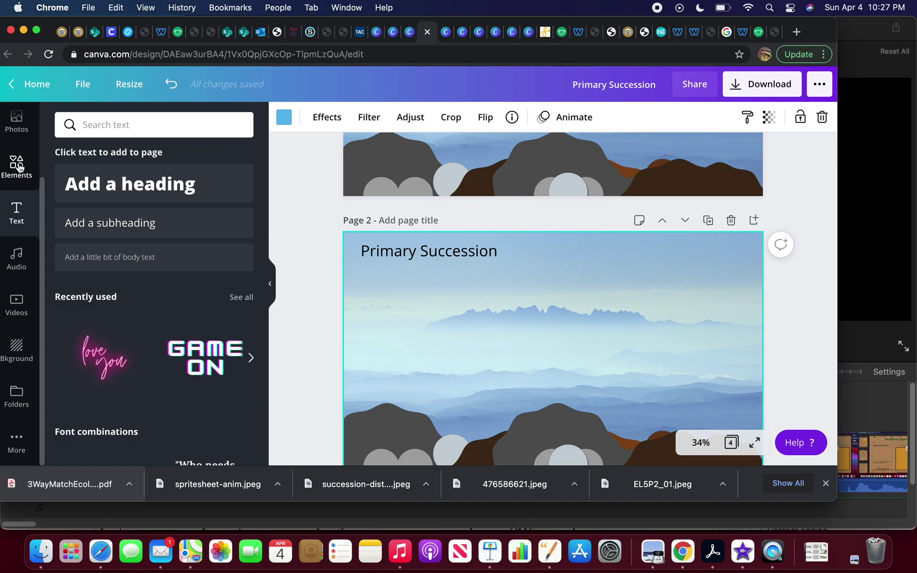
# Step: Replace the Shapes search in Elements with a search for 'moss'
pyautogui.click(86, 124)
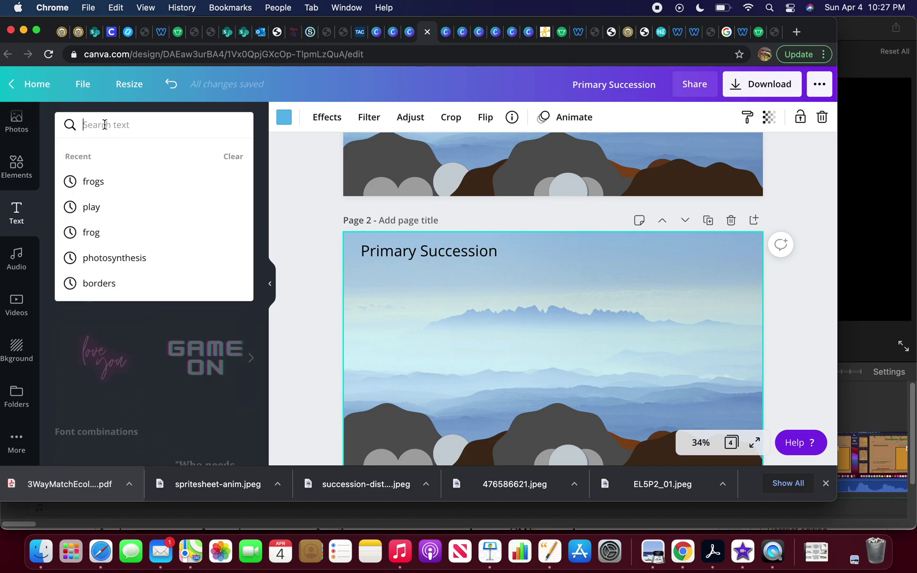
pyautogui.click(15, 163)
pyautogui.scroll(2, 15, 168)
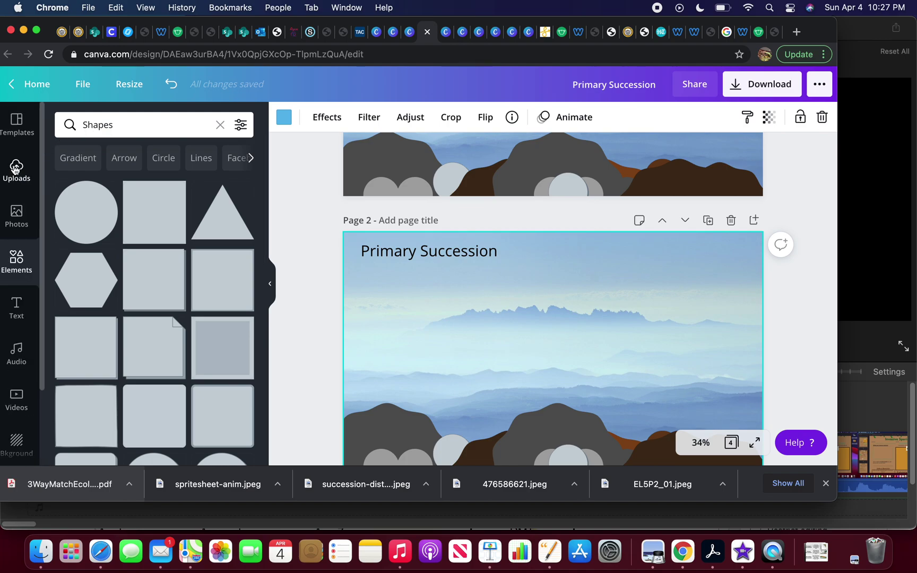
pyautogui.click(105, 122)
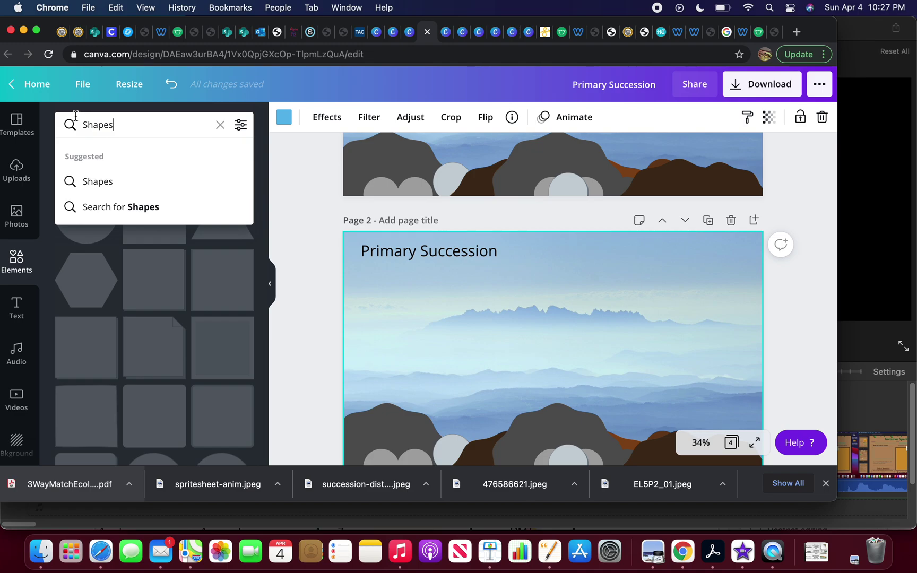
pyautogui.moveTo(76, 118); pyautogui.dragTo(233, 132)
pyautogui.press('BackSpace')
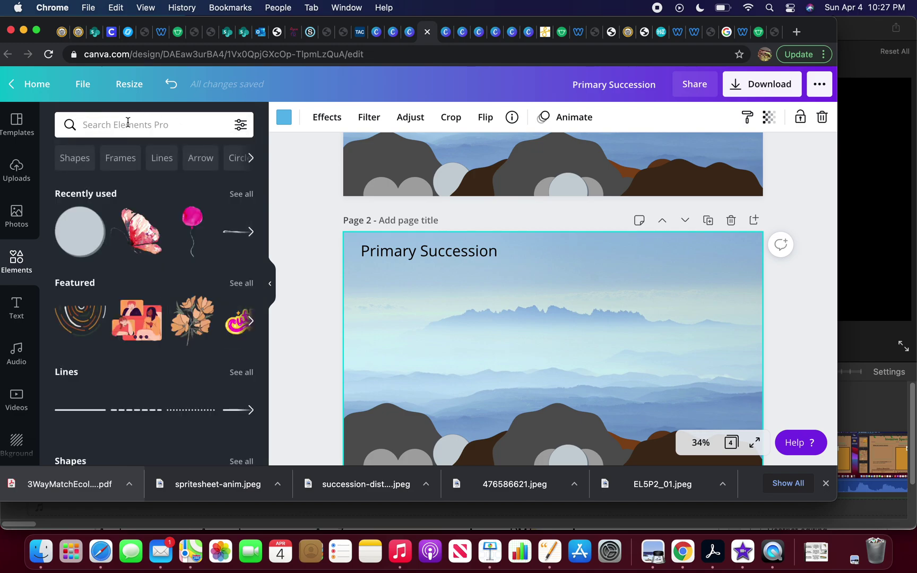
pyautogui.write('moss')
pyautogui.press('Return')
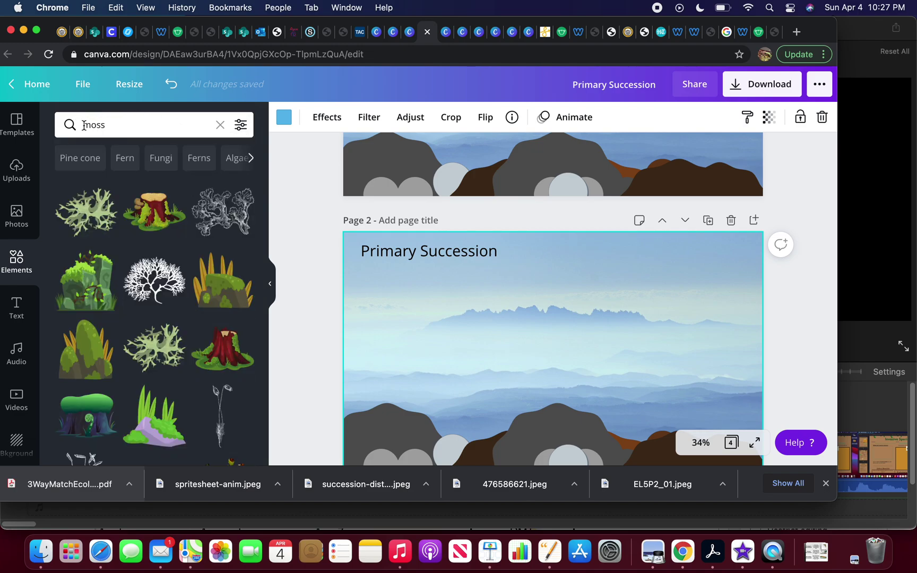
# Step: Place a moss graphic on page 2 and shrink it onto the middle grey rock
pyautogui.moveTo(115, 210); pyautogui.dragTo(540, 435)
pyautogui.moveTo(608, 376); pyautogui.dragTo(537, 425)
pyautogui.scroll(-1, 529, 446)
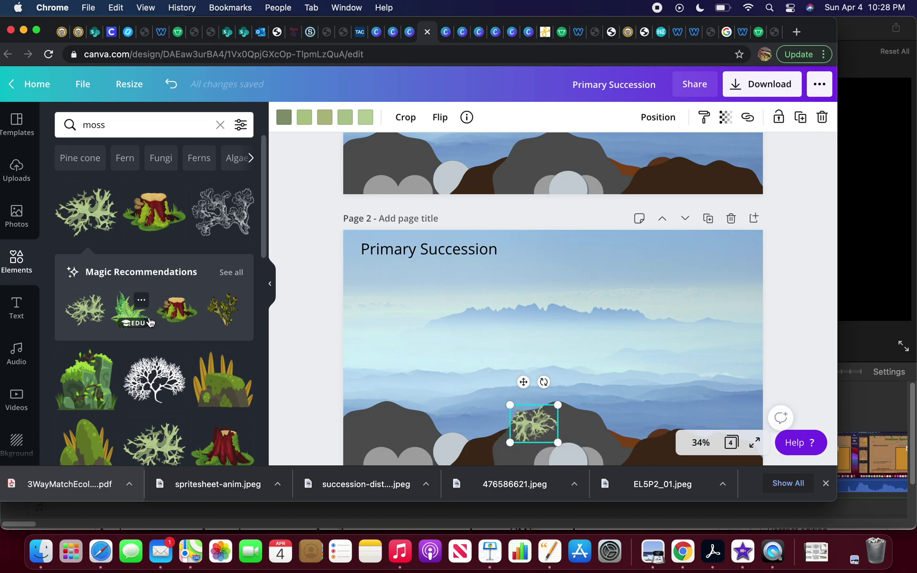
pyautogui.scroll(-3, 150, 322)
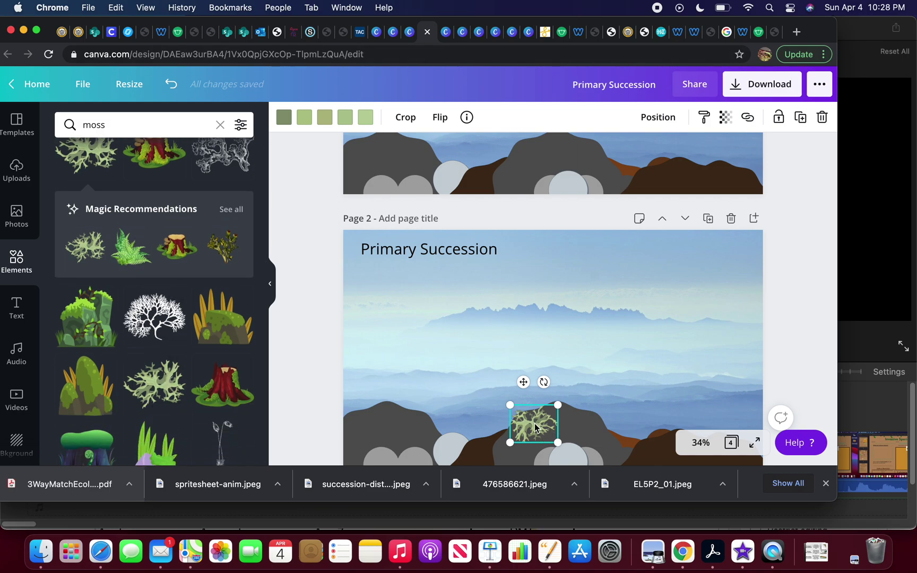
# Step: Recolour the moss graphic's second swatch to the yellow-green #C1C689
pyautogui.click(304, 117)
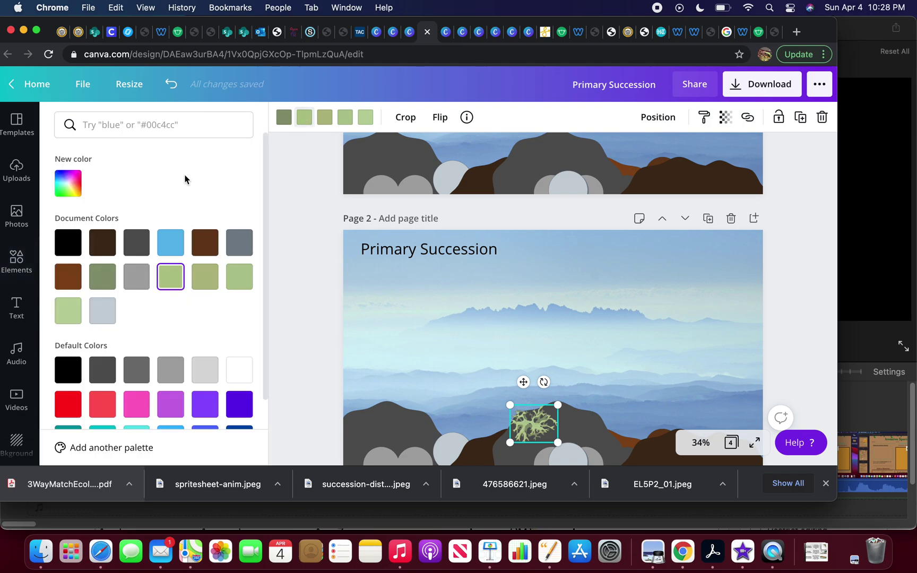
pyautogui.click(72, 191)
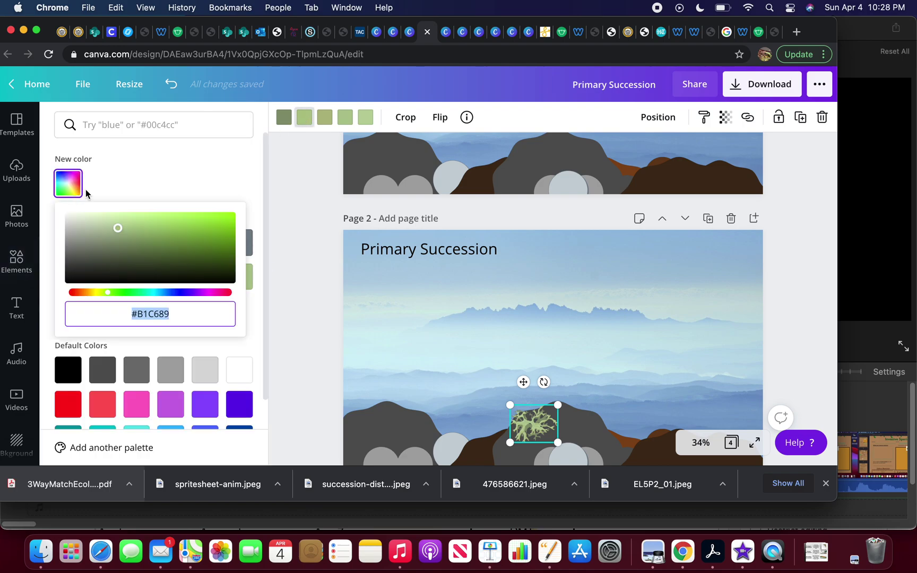
pyautogui.click(101, 293)
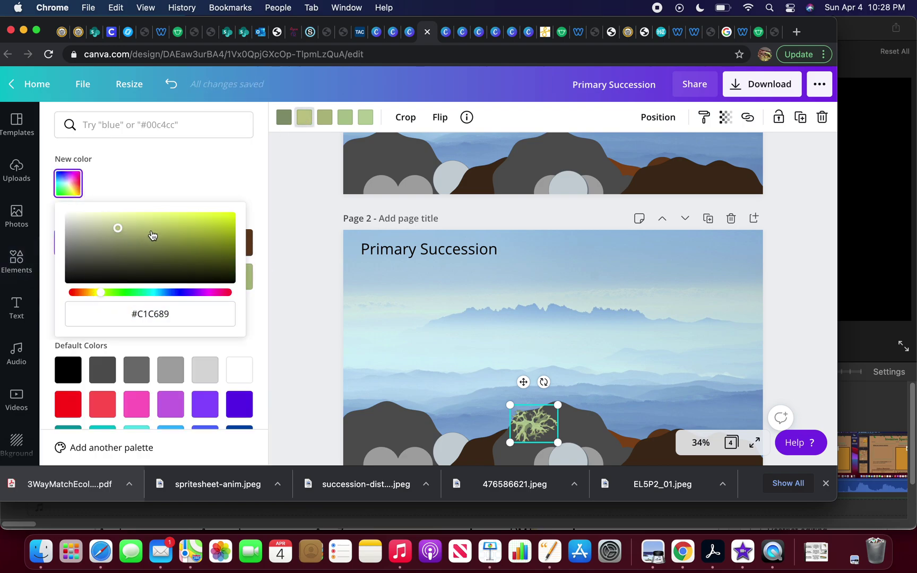
pyautogui.click(533, 432)
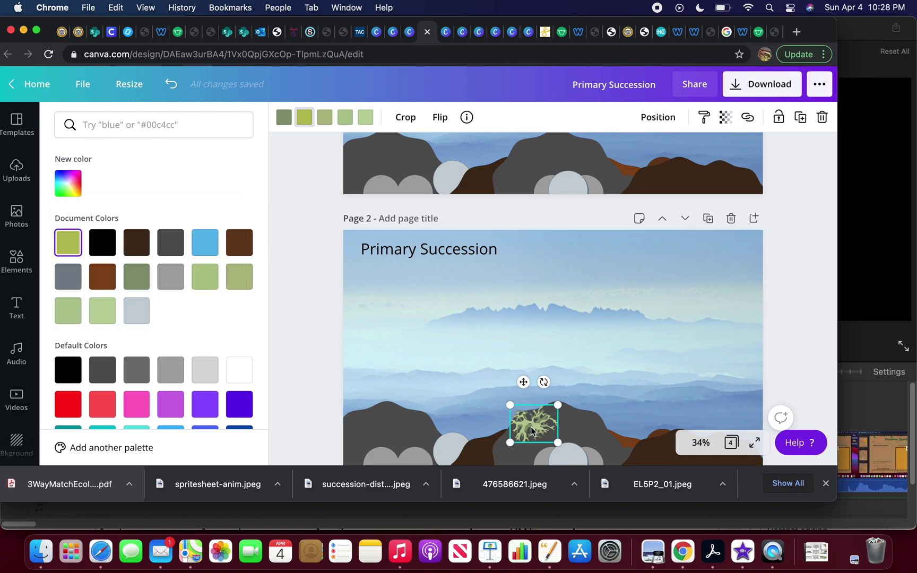
# Step: Check the graphic's other colour, then search the colour panel for 'li'
pyautogui.click(324, 118)
pyautogui.click(325, 118)
pyautogui.click(304, 117)
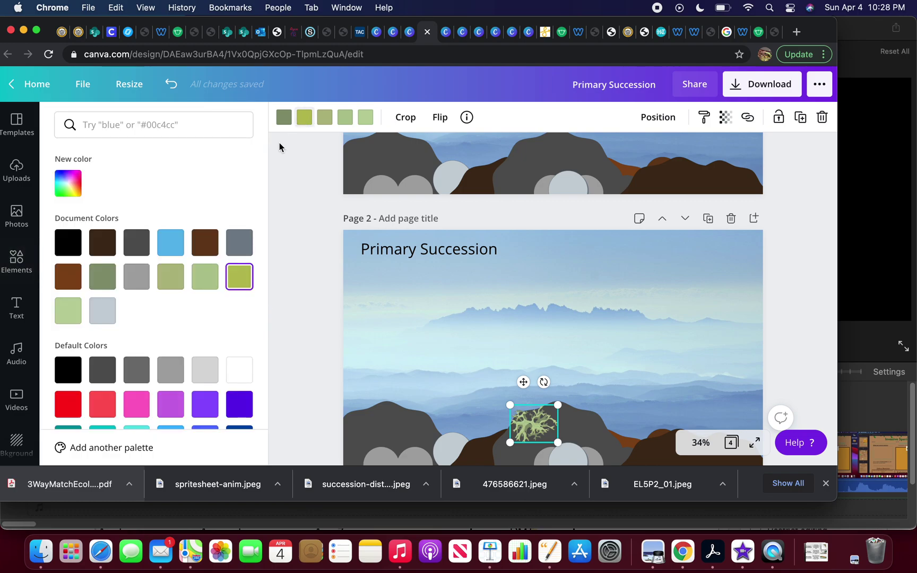
pyautogui.click(97, 124)
pyautogui.write('lich')
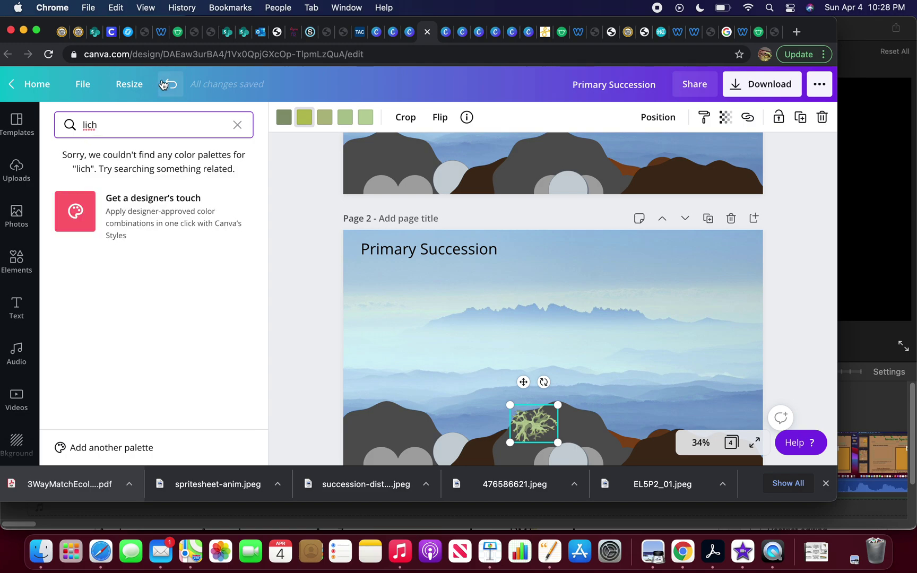
# Step: Search Elements for 'lichen' and place a small yellow lichen plant on page 2's left rocks
pyautogui.click(238, 125)
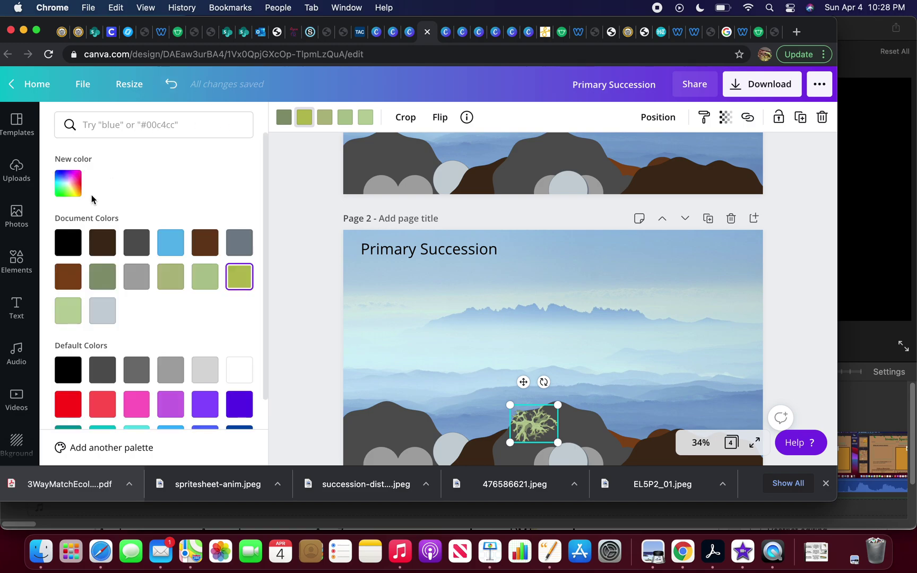
pyautogui.click(17, 260)
pyautogui.click(94, 125)
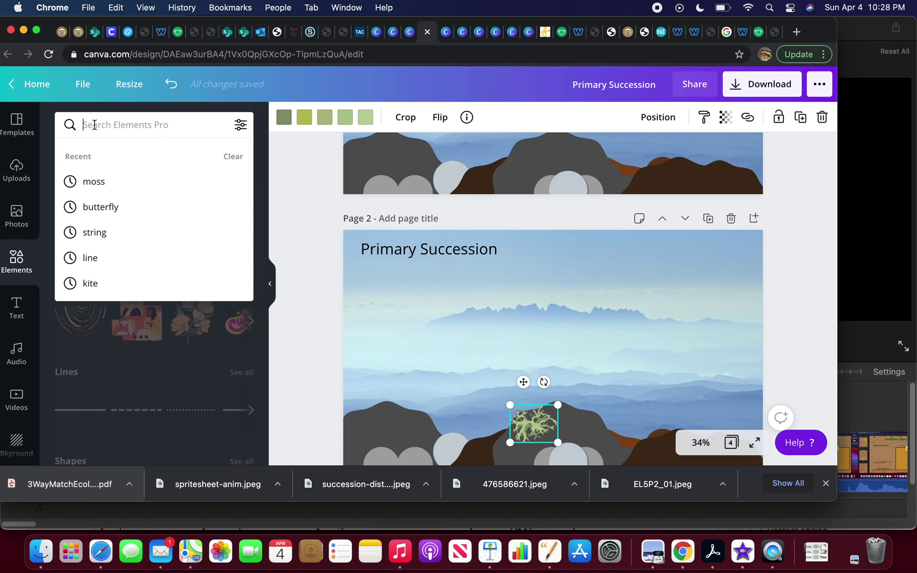
pyautogui.write('l')
pyautogui.press('BackSpace')
pyautogui.write('lichen')
pyautogui.press('Return')
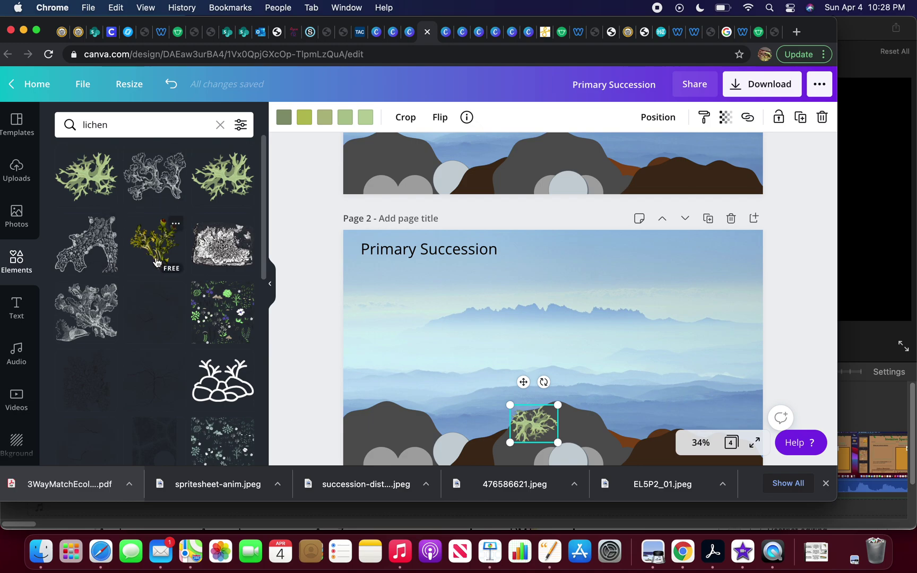
pyautogui.moveTo(154, 244); pyautogui.dragTo(441, 395)
pyautogui.moveTo(511, 389); pyautogui.dragTo(470, 446)
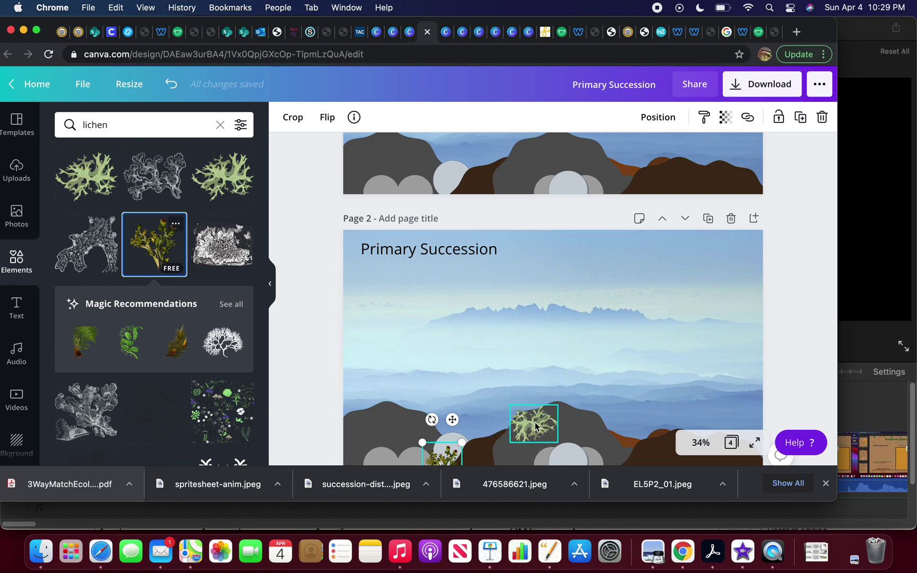
# Step: Reposition the lichen graphics on page 2, shifting one onto the right brown hill
pyautogui.moveTo(535, 427); pyautogui.dragTo(529, 421)
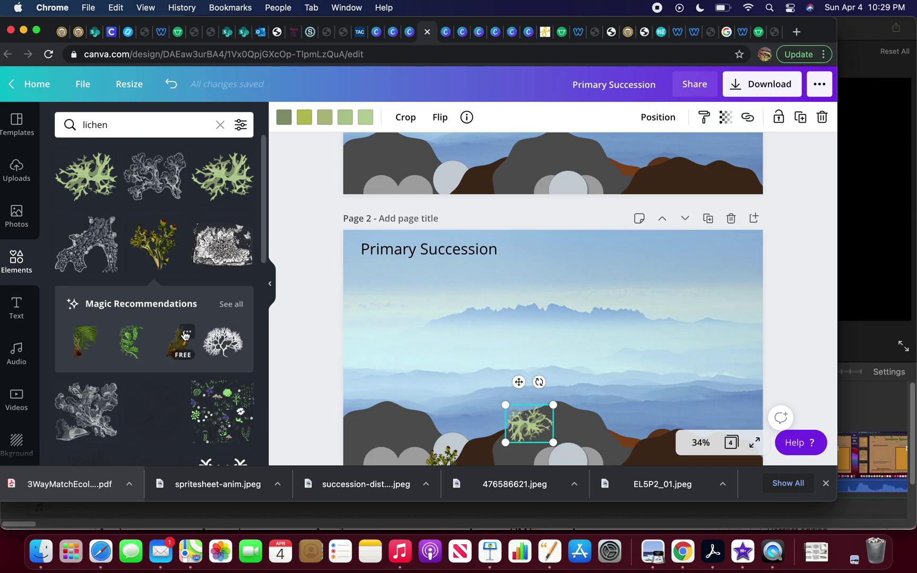
pyautogui.scroll(-1, 571, 402)
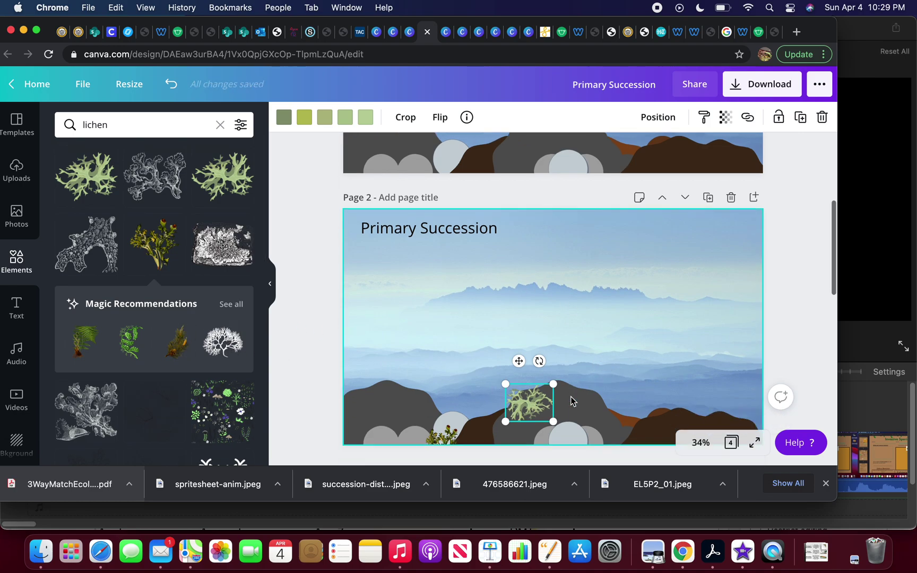
pyautogui.scroll(-2, 570, 396)
pyautogui.scroll(2, 574, 395)
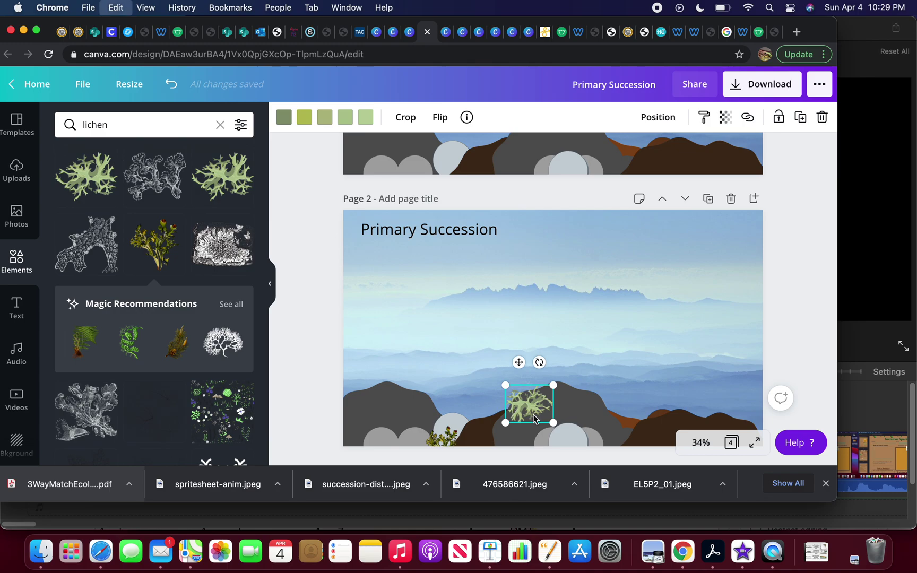
pyautogui.moveTo(535, 418); pyautogui.dragTo(664, 425)
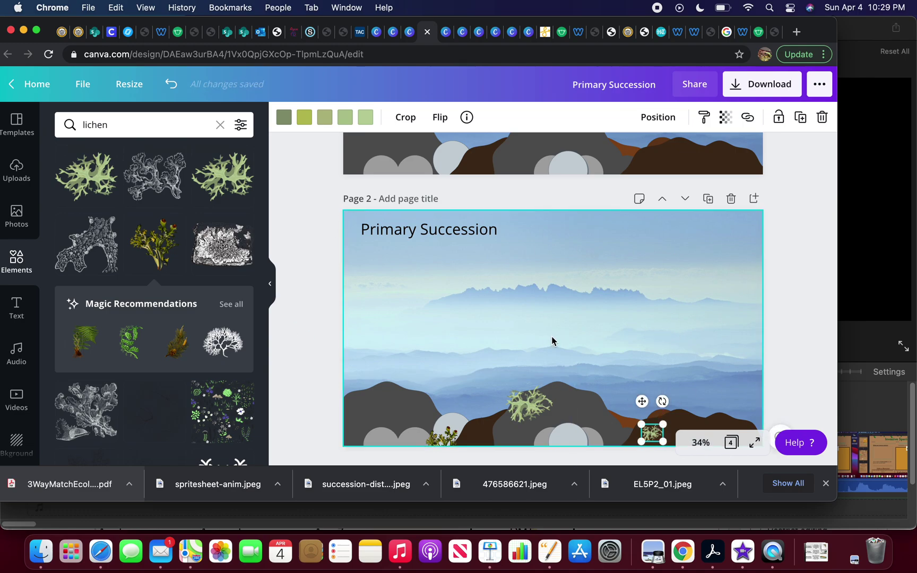
# Step: Duplicate page 2 as a new page 3
pyautogui.click(637, 308)
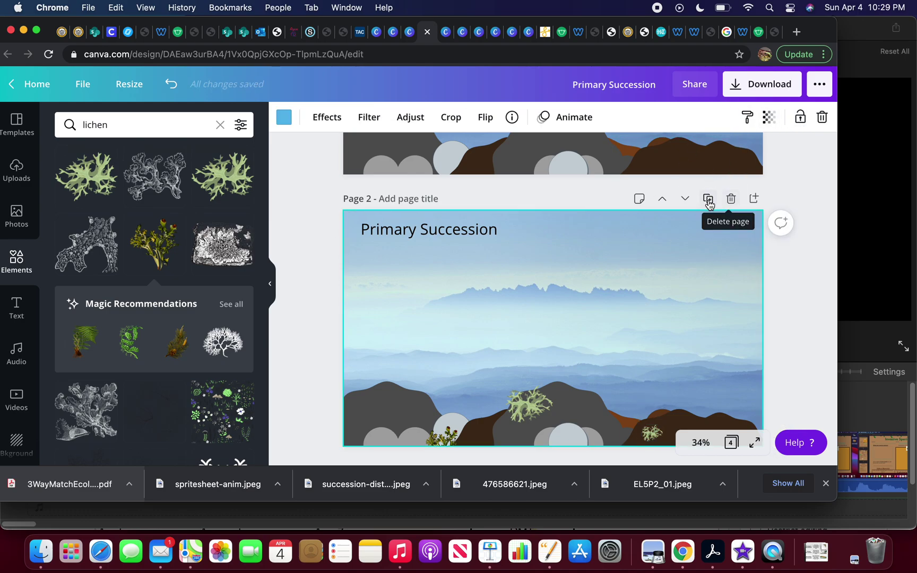
pyautogui.click(710, 203)
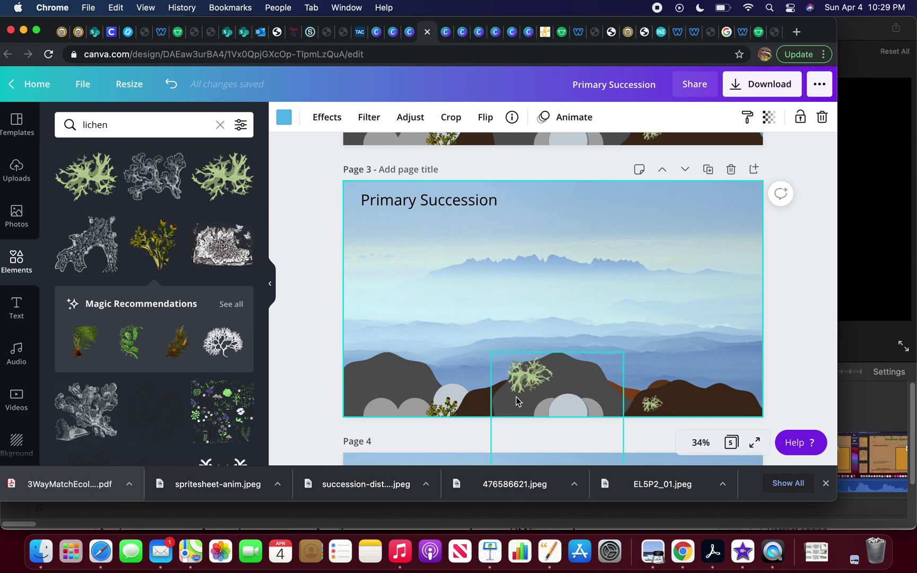
pyautogui.scroll(-1, 516, 401)
pyautogui.scroll(3, 516, 401)
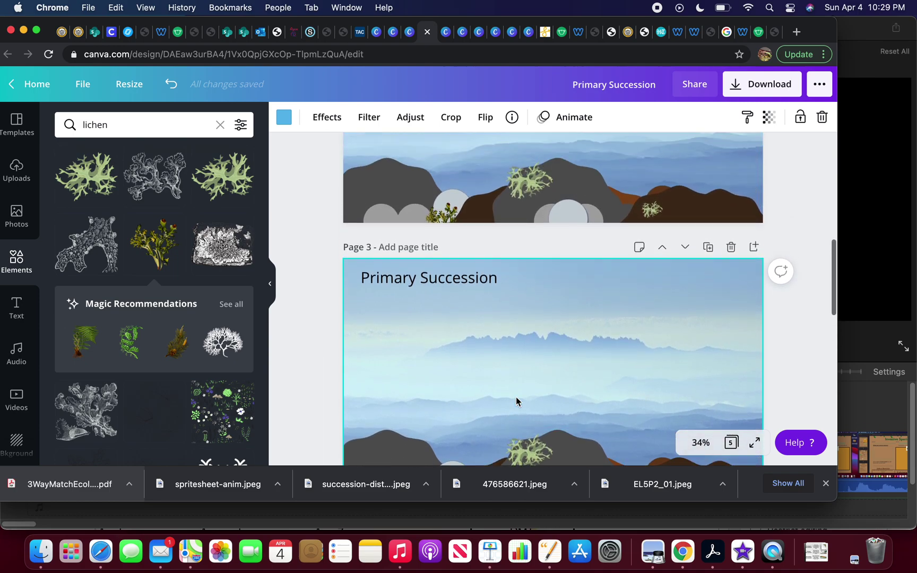
# Step: Delete the Primary Succession title from pages 3 and 2
pyautogui.click(439, 277)
pyautogui.press('BackSpace')
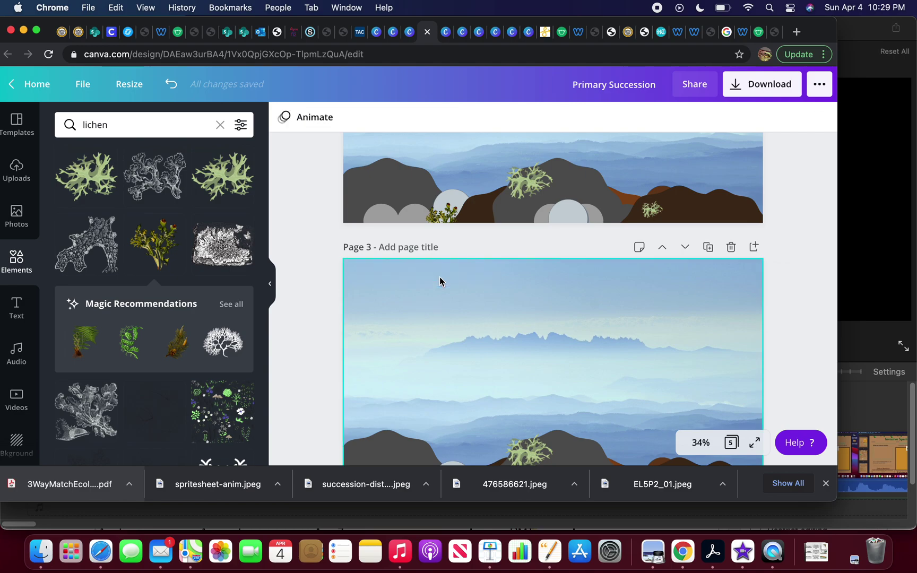
pyautogui.scroll(15, 554, 246)
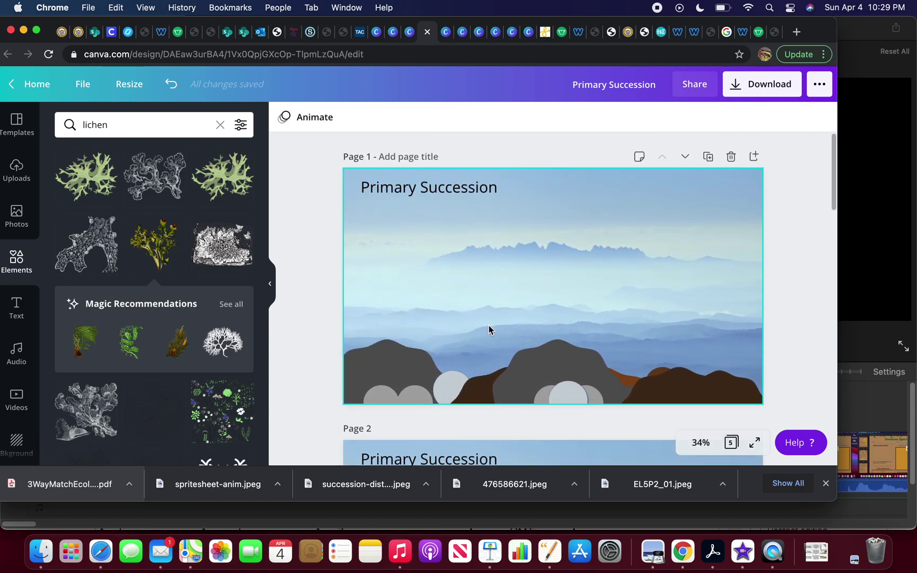
pyautogui.scroll(-3, 489, 329)
pyautogui.click(487, 381)
pyautogui.press('BackSpace')
pyautogui.scroll(-1, 488, 385)
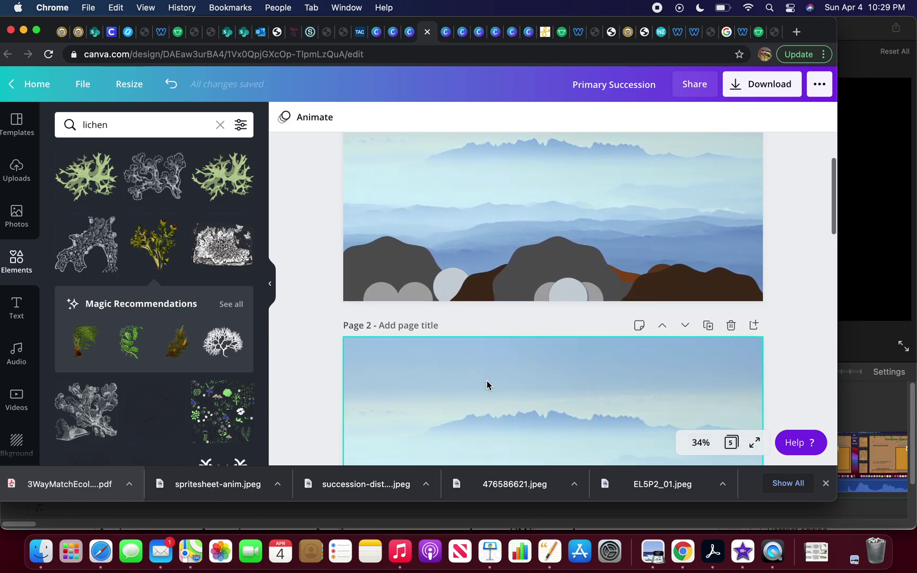
pyautogui.scroll(-8, 487, 386)
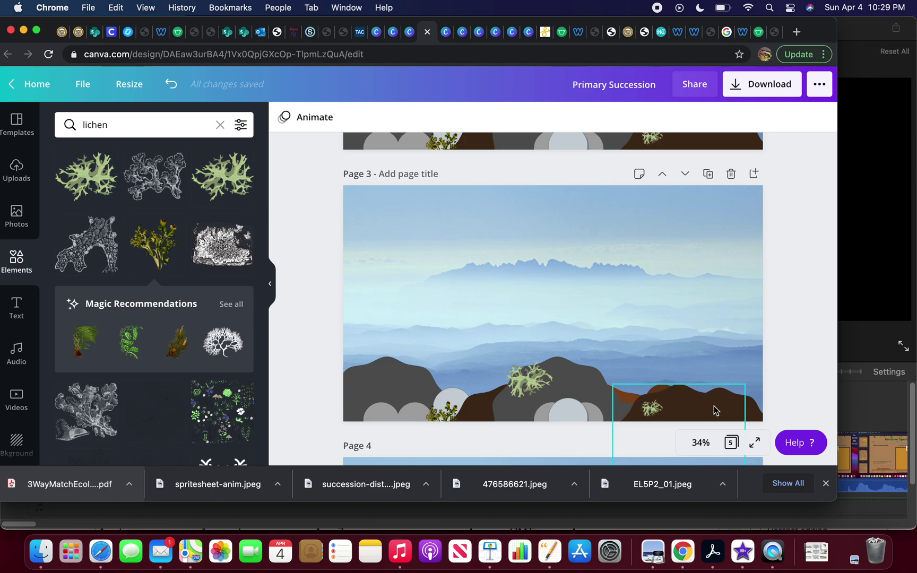
# Step: Lower the right brown hill on Page 3 and add a square from the basic shapes
pyautogui.moveTo(726, 410); pyautogui.dragTo(732, 430)
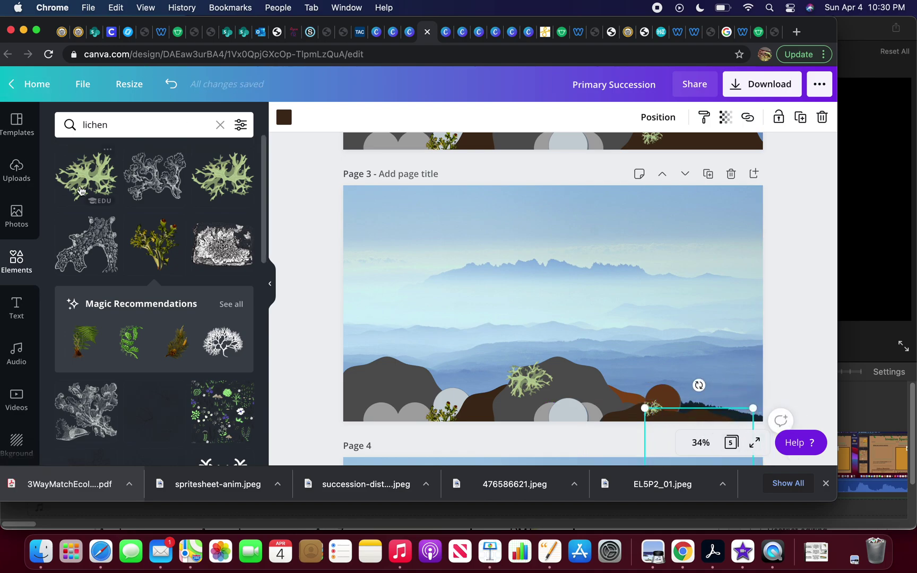
pyautogui.click(16, 262)
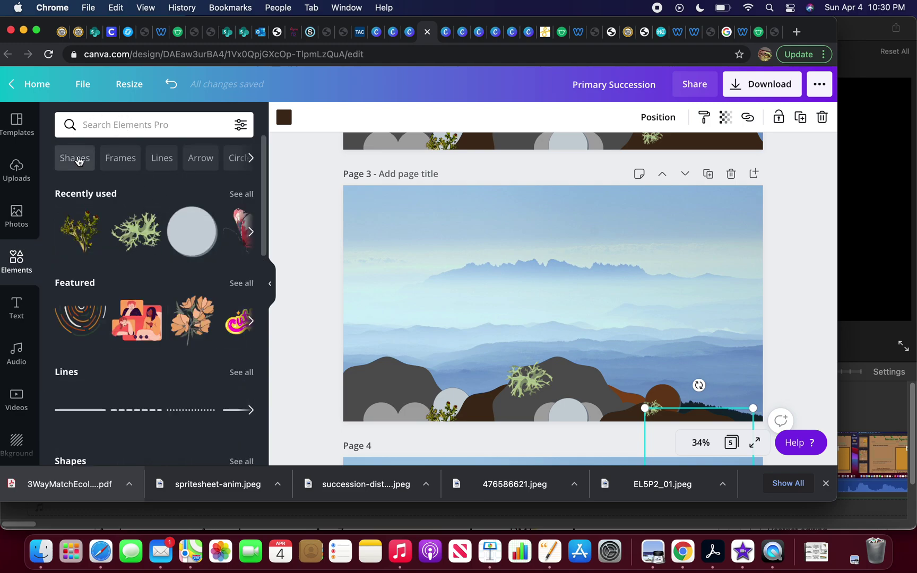
pyautogui.click(75, 158)
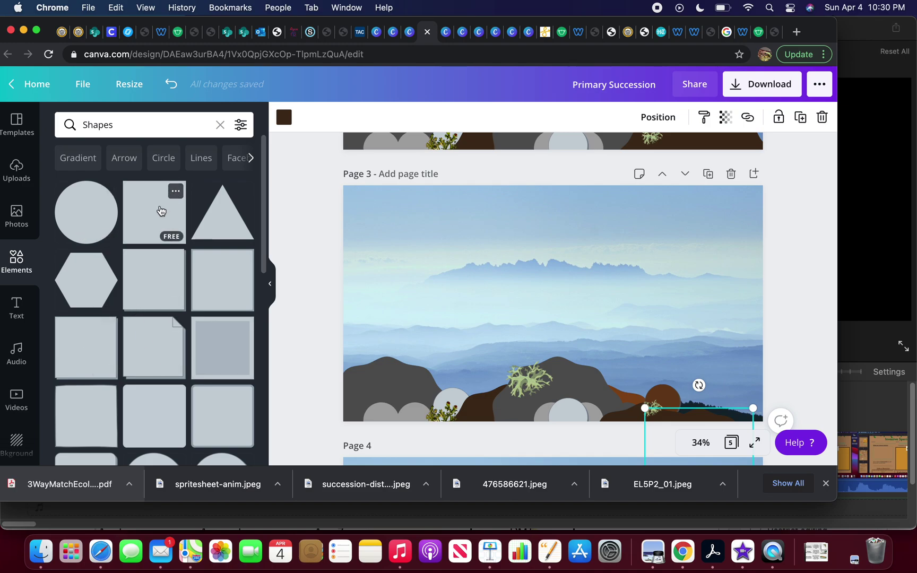
pyautogui.click(152, 212)
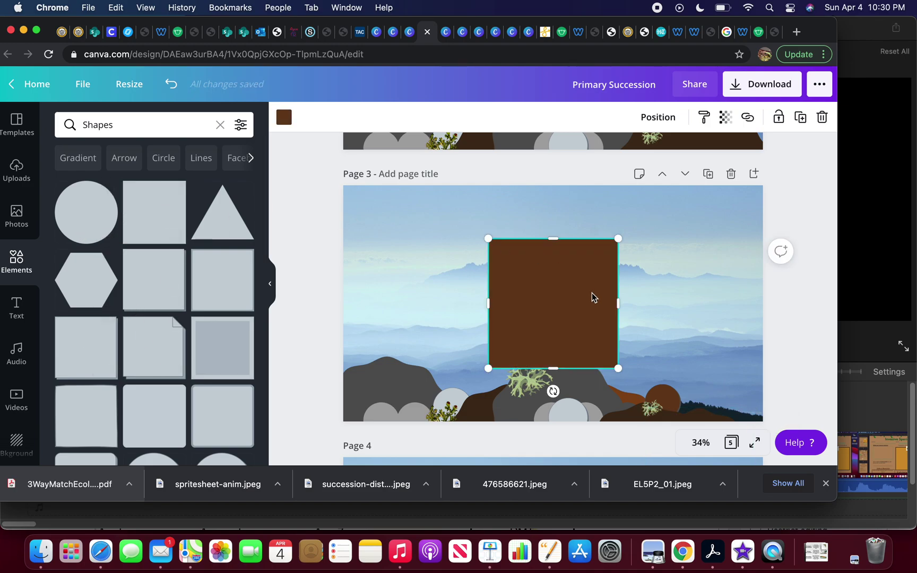
# Step: Move the brown square to Page 3's bottom-right and stretch it into a flat soil strip
pyautogui.moveTo(578, 279); pyautogui.dragTo(738, 435)
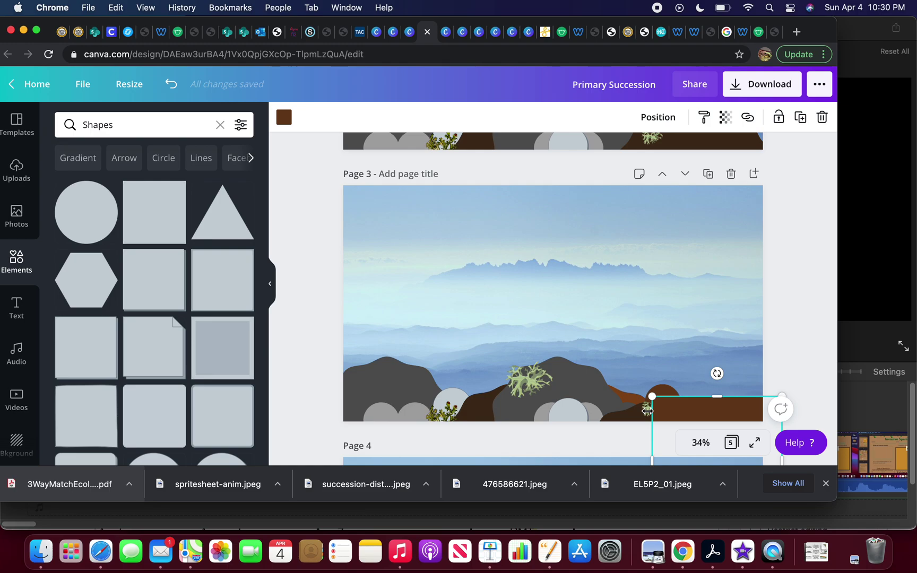
pyautogui.moveTo(647, 410); pyautogui.dragTo(699, 418)
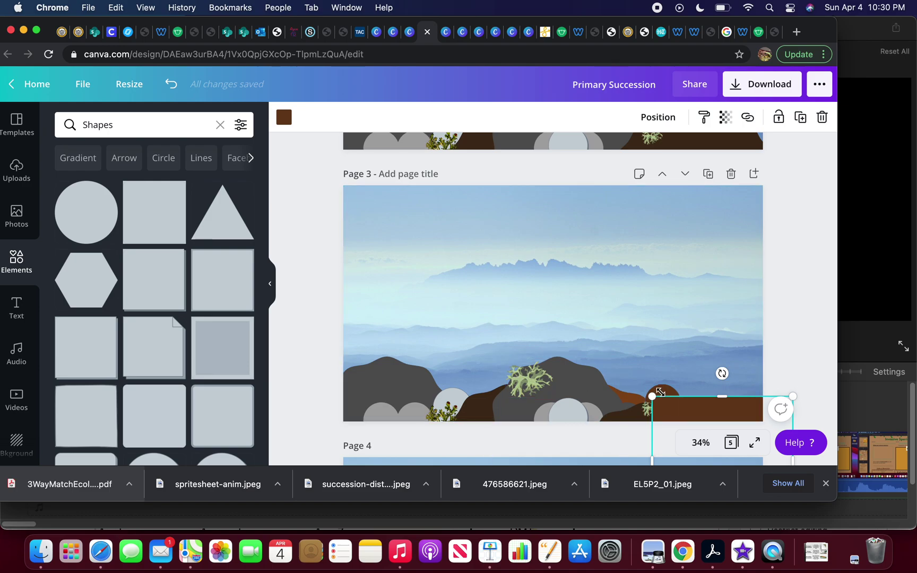
pyautogui.moveTo(672, 393); pyautogui.dragTo(672, 397)
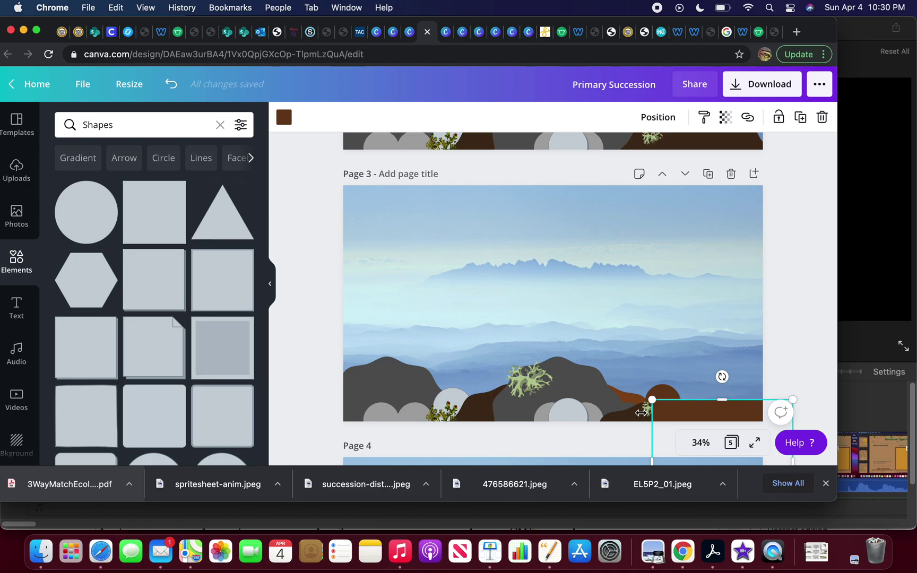
pyautogui.scroll(-1, 642, 413)
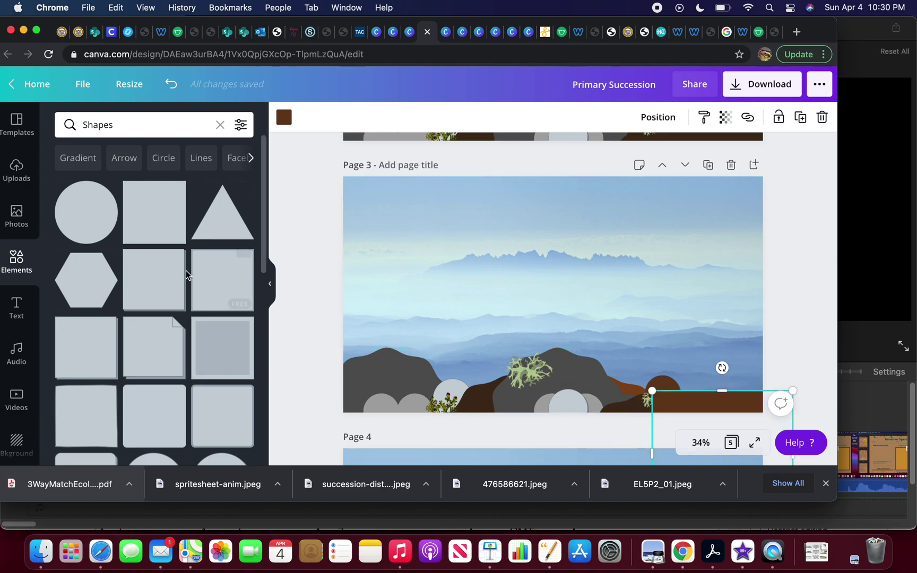
# Step: Search Elements for 'small plant' and place a branching plant on the brown soil strip
pyautogui.moveTo(126, 123); pyautogui.dragTo(77, 121)
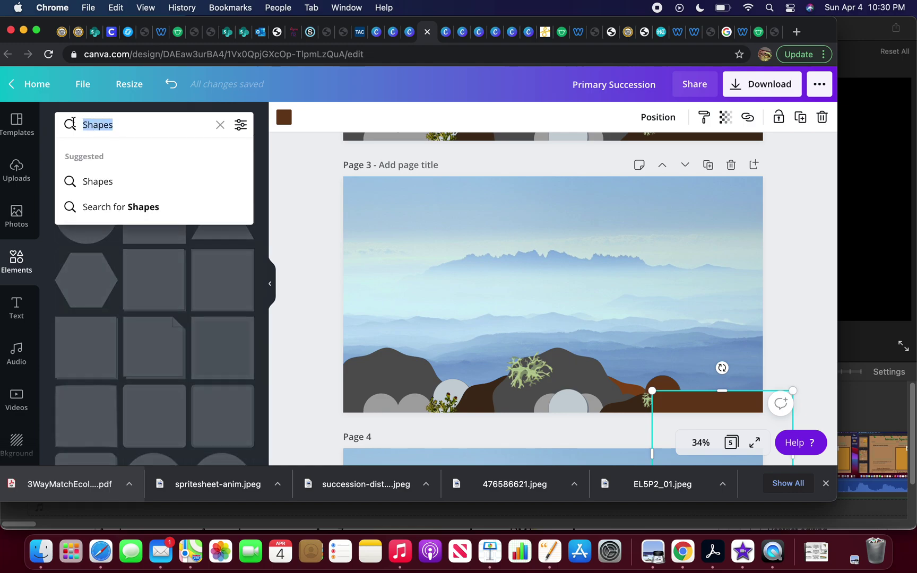
pyautogui.write('small')
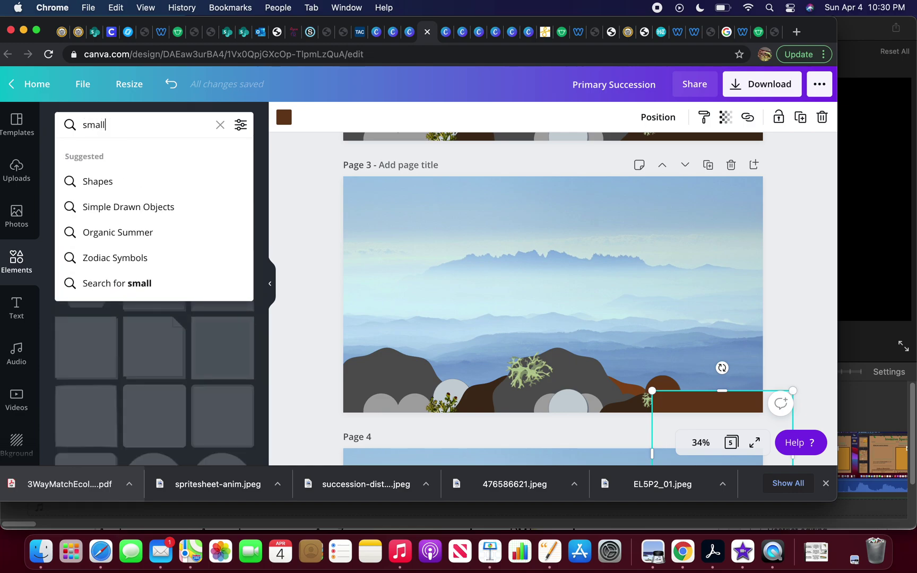
pyautogui.write(' plant')
pyautogui.press('Return')
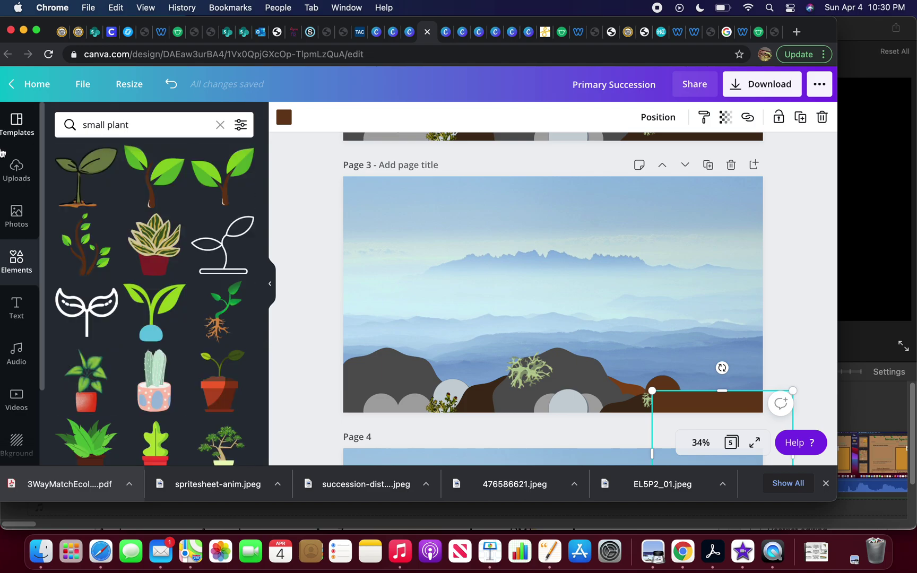
pyautogui.scroll(-5, 171, 321)
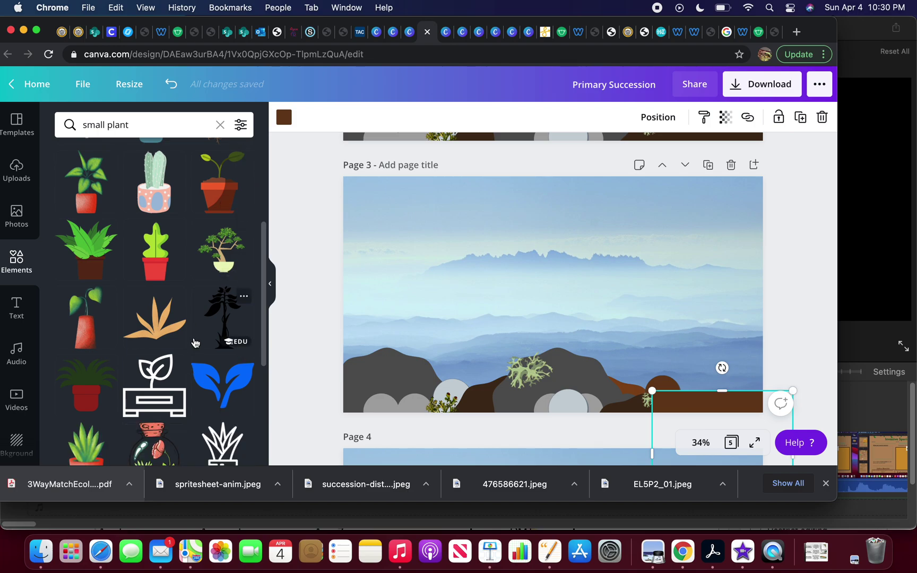
pyautogui.scroll(-4, 194, 343)
pyautogui.moveTo(86, 356); pyautogui.dragTo(701, 392)
pyautogui.click(644, 296)
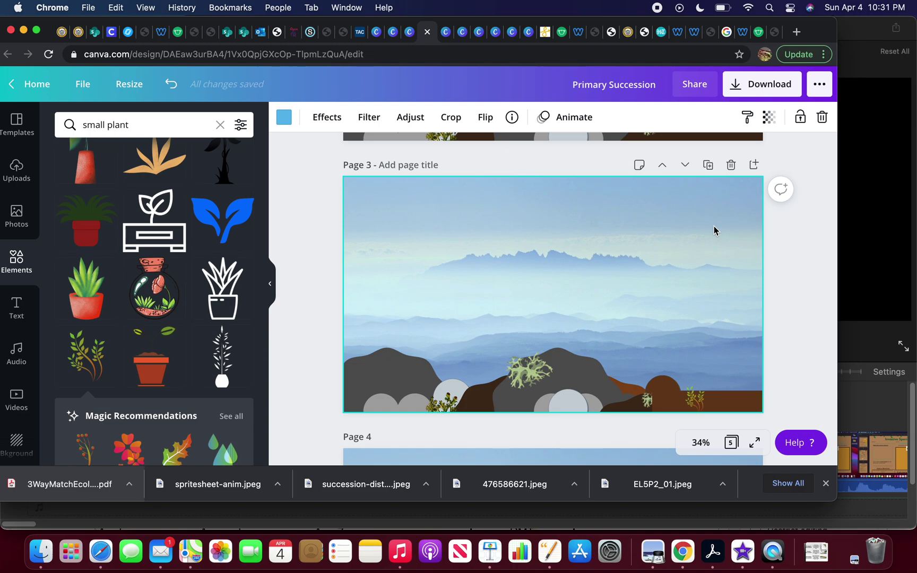
pyautogui.scroll(-2, 614, 348)
pyautogui.scroll(2, 615, 350)
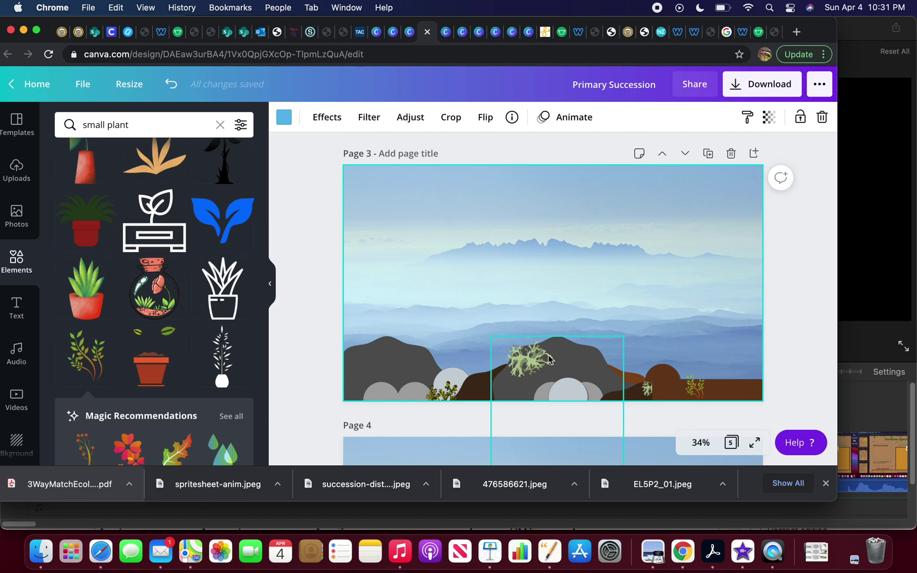
pyautogui.click(672, 351)
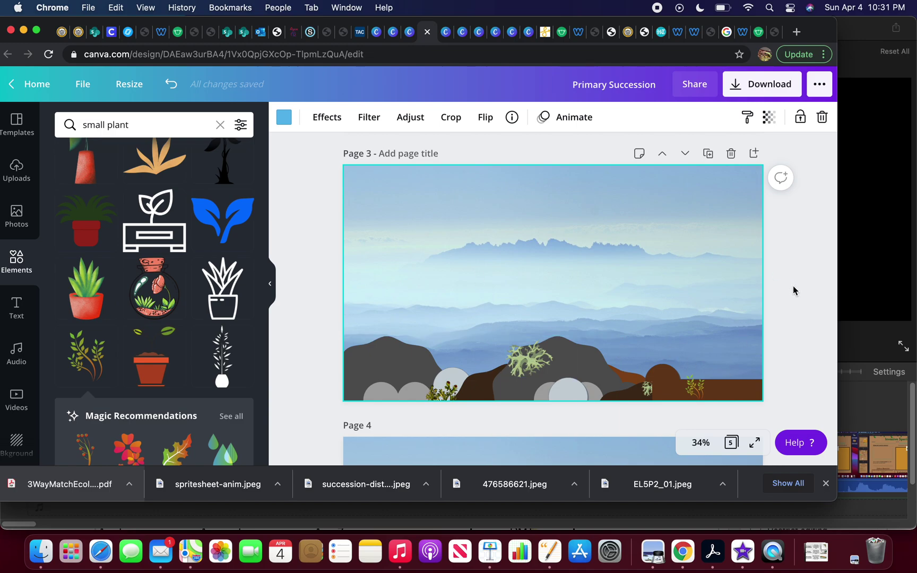